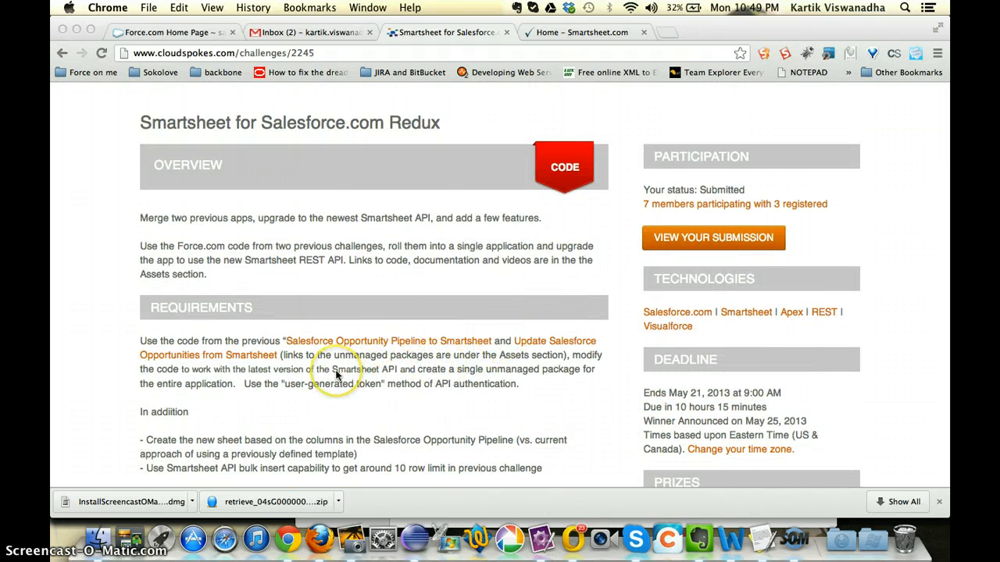
# Step: Review the overview and requirements of the Smartsheet for Salesforce.com Redux challenge
pyautogui.scroll(1, 336, 375)
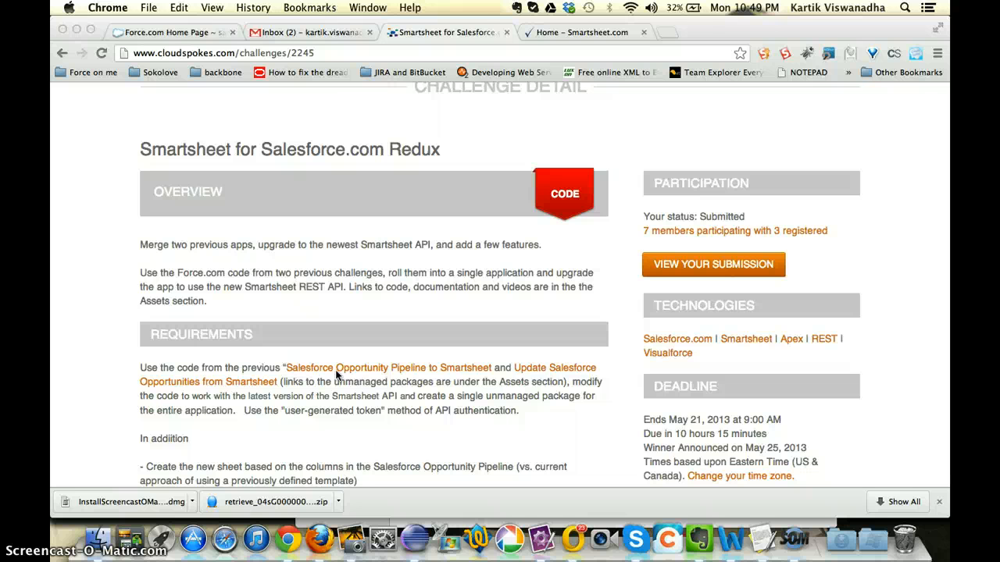
pyautogui.scroll(3, 465, 273)
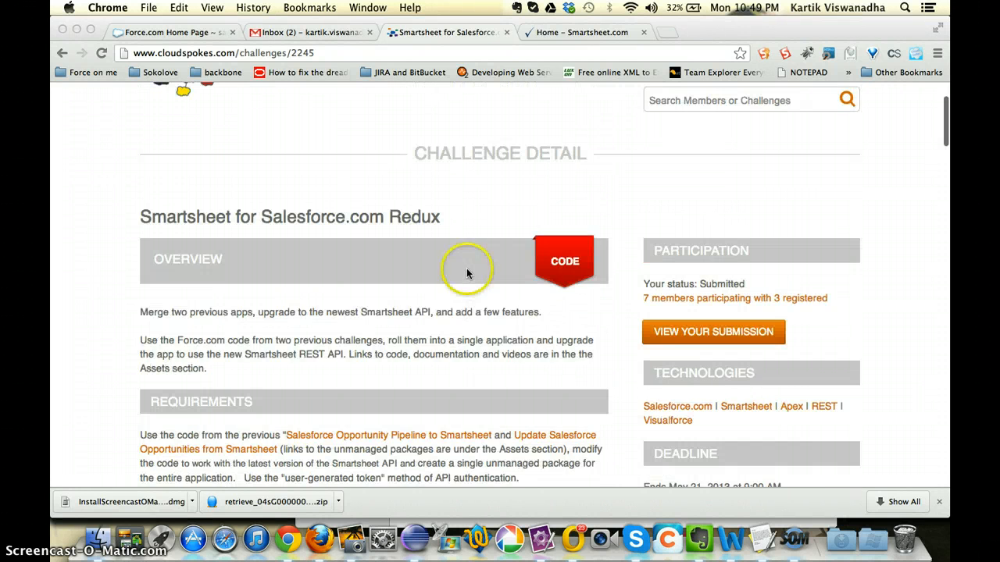
pyautogui.scroll(-5, 383, 420)
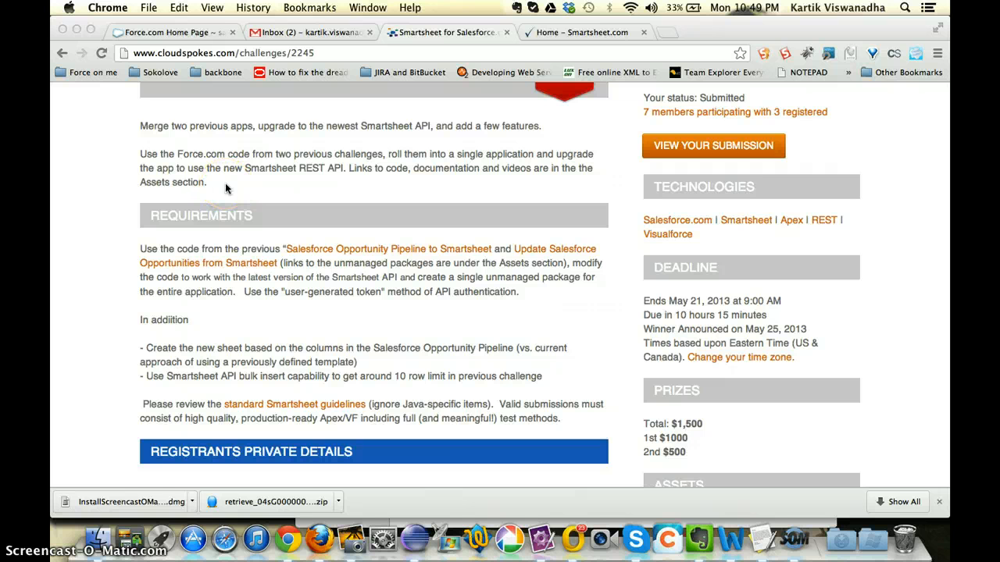
# Step: Switch to the Salesforce setup page and open the stored values of the SmartSheetV1.1 custom setting
pyautogui.click(197, 32)
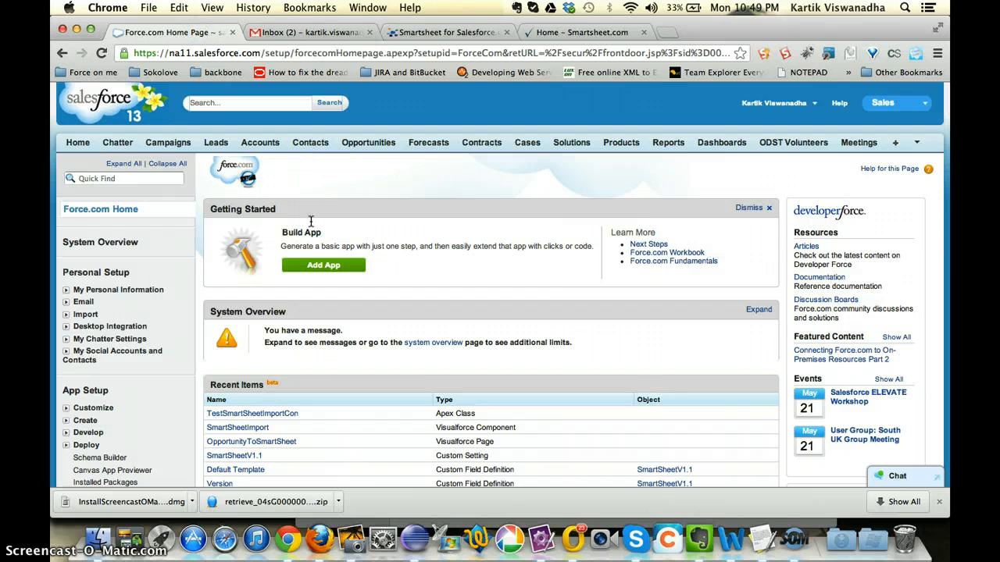
pyautogui.scroll(-3, 213, 293)
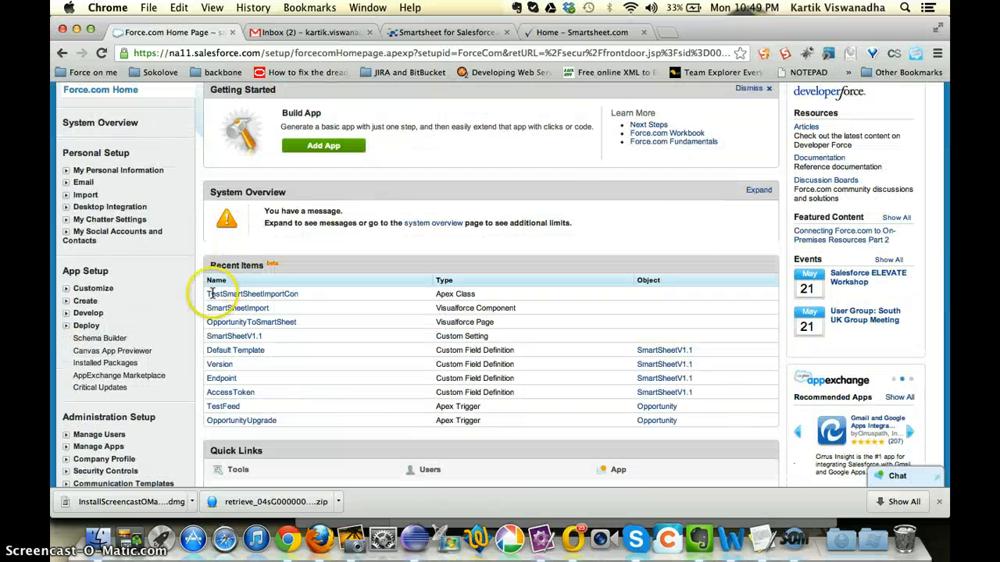
pyautogui.click(65, 313)
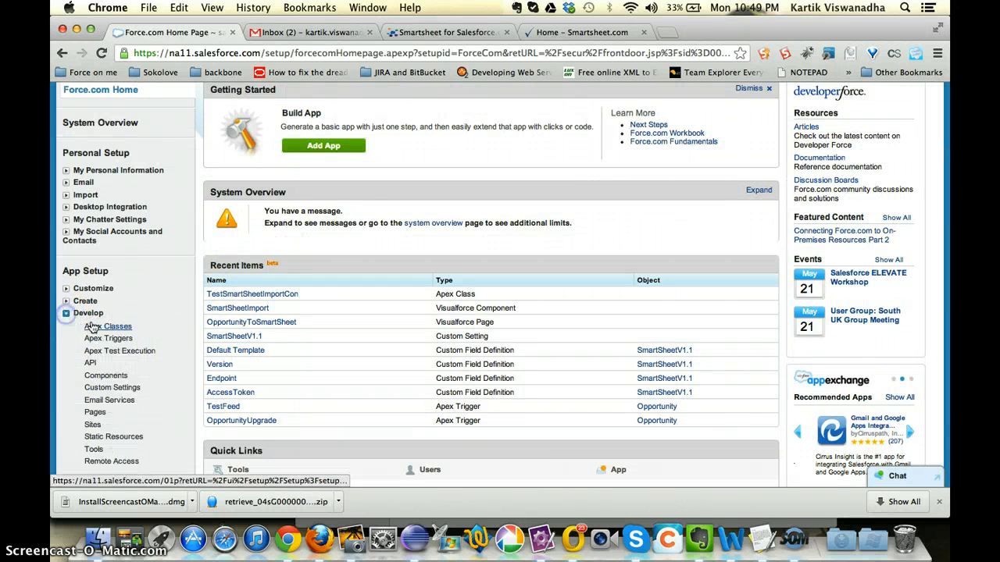
pyautogui.scroll(-2, 200, 346)
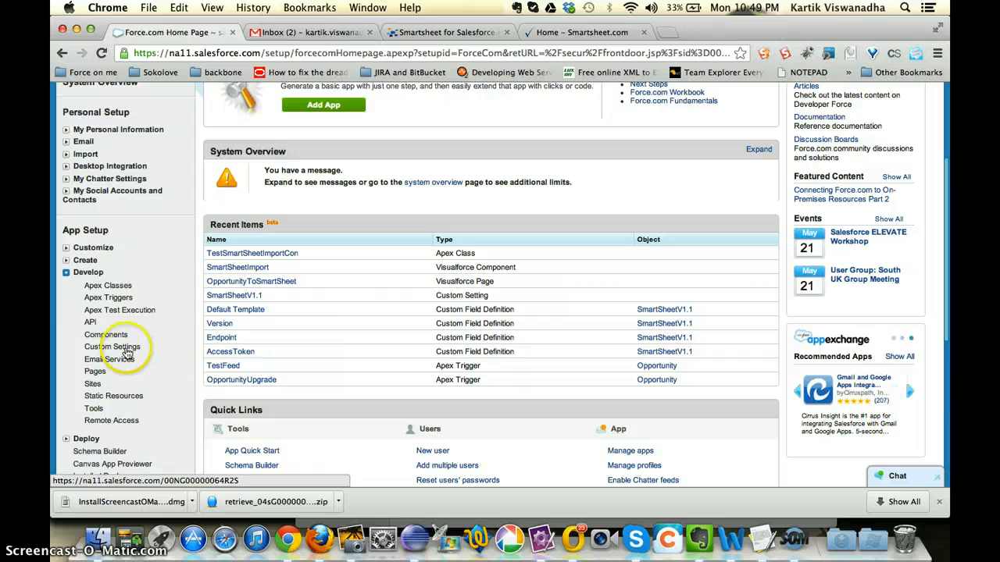
pyautogui.click(125, 349)
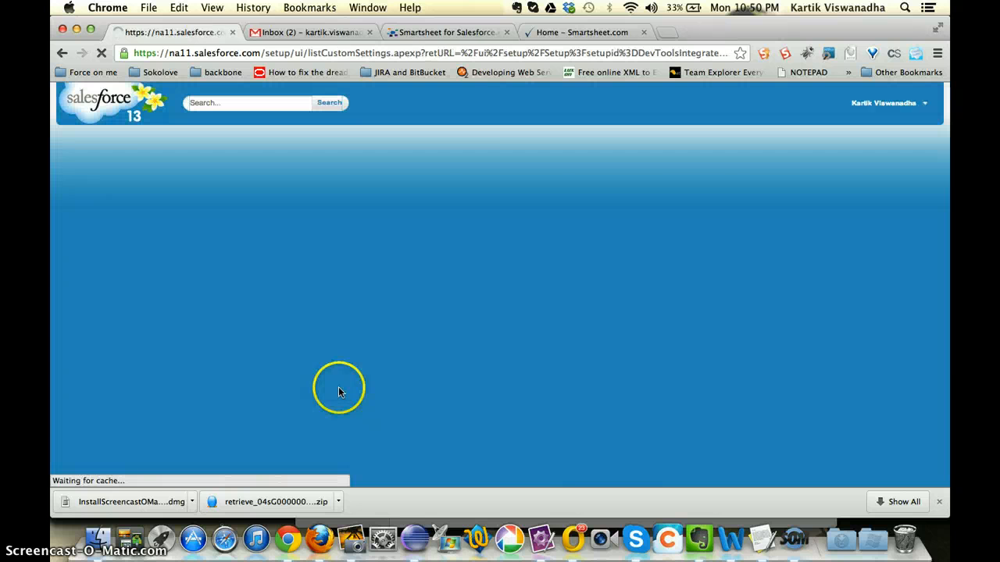
pyautogui.scroll(-1, 340, 390)
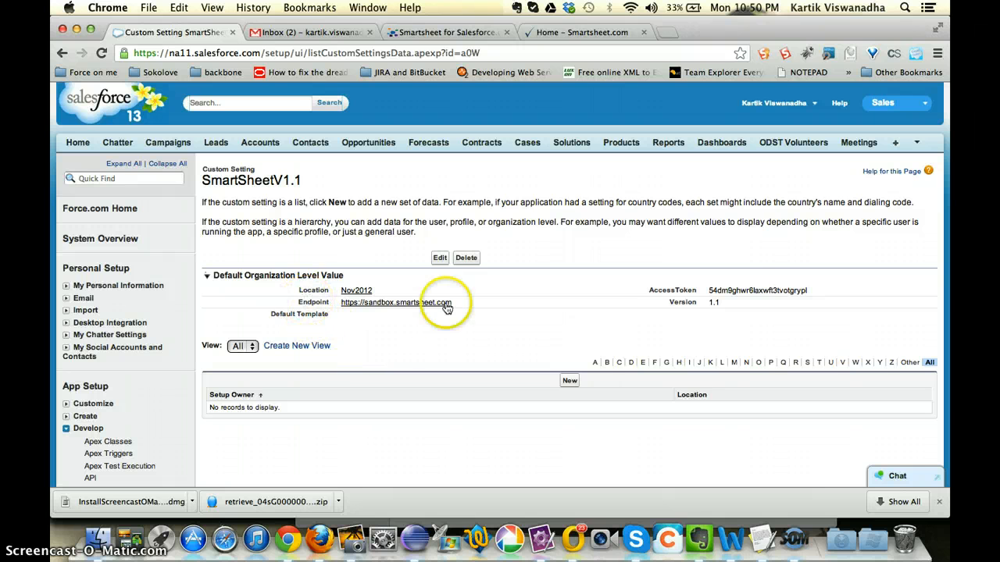
# Step: Inspect the access token, version and default template entries of the custom setting's default organization level value
pyautogui.doubleClick(752, 289)
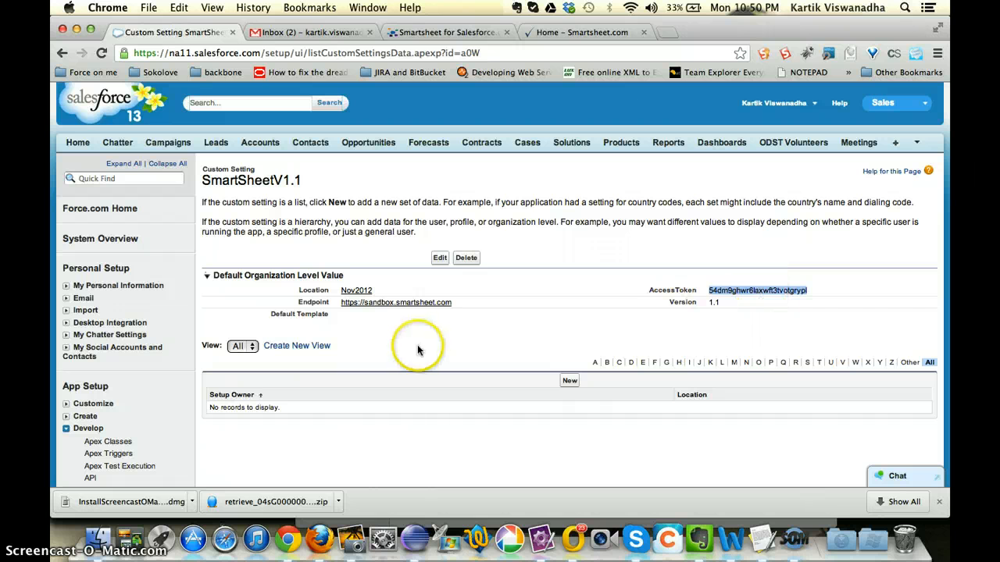
pyautogui.click(720, 308)
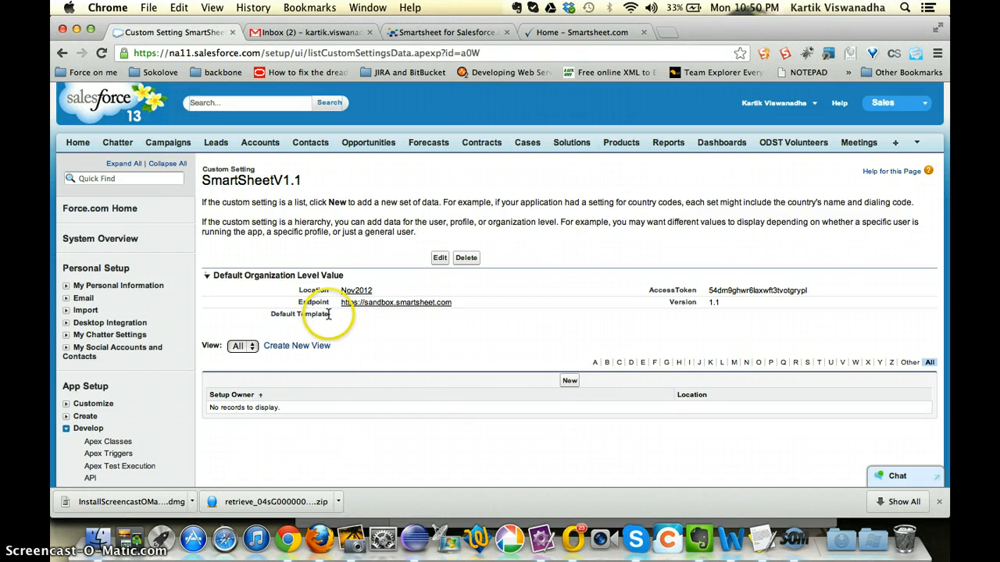
pyautogui.moveTo(328, 314); pyautogui.dragTo(272, 314)
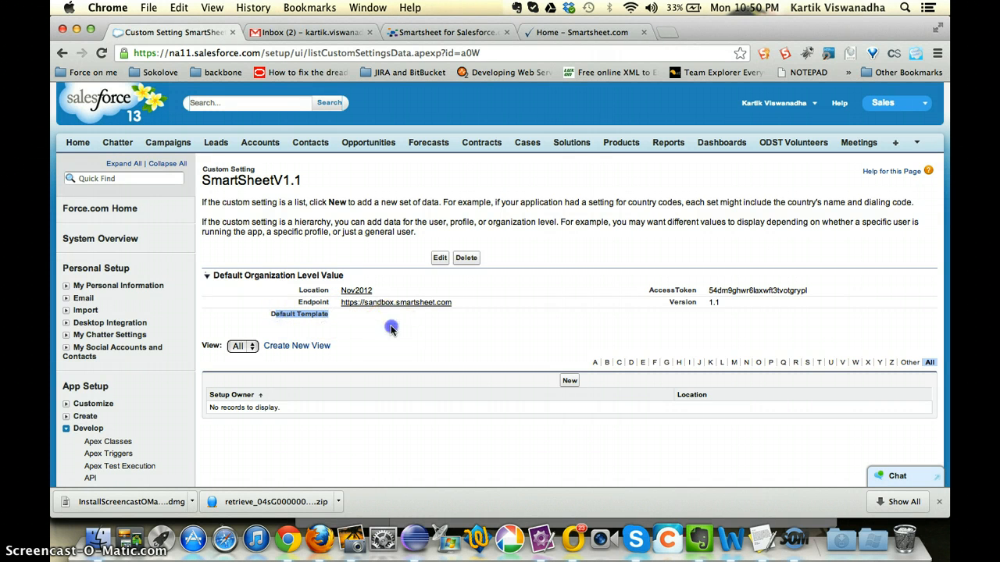
pyautogui.click(392, 330)
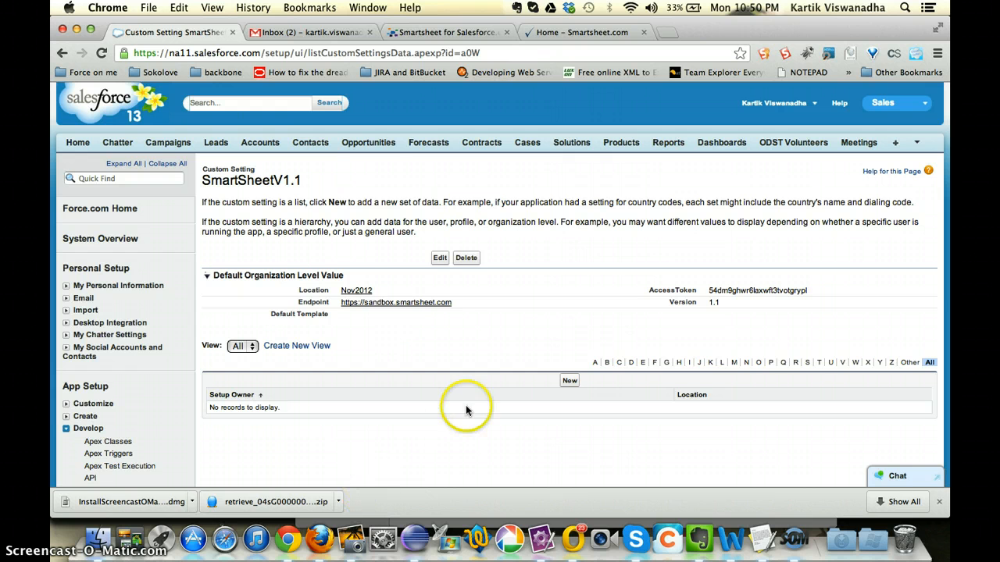
# Step: Open the All Opportunities list and launch its Pipeline Report with the Export option
pyautogui.click(368, 142)
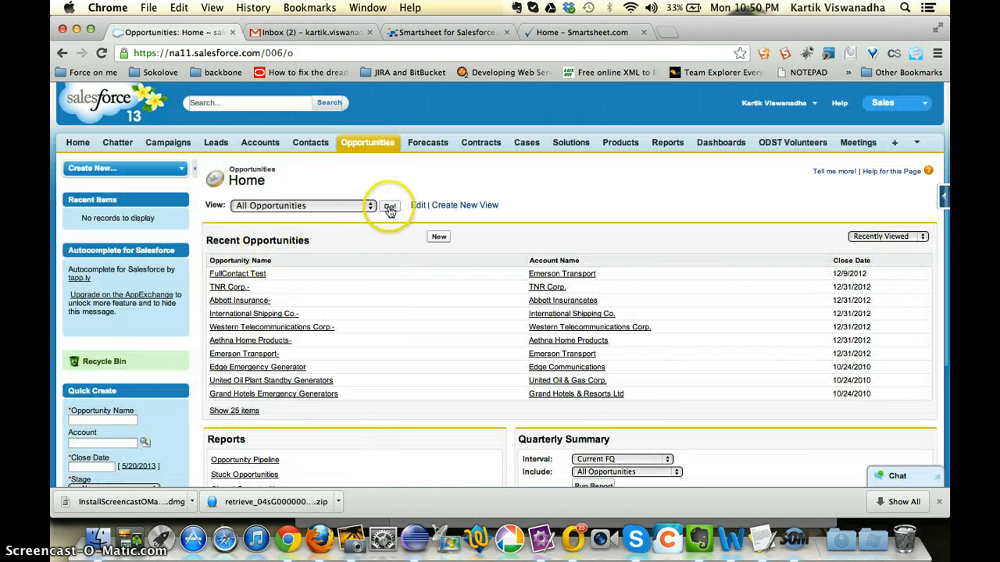
pyautogui.click(390, 207)
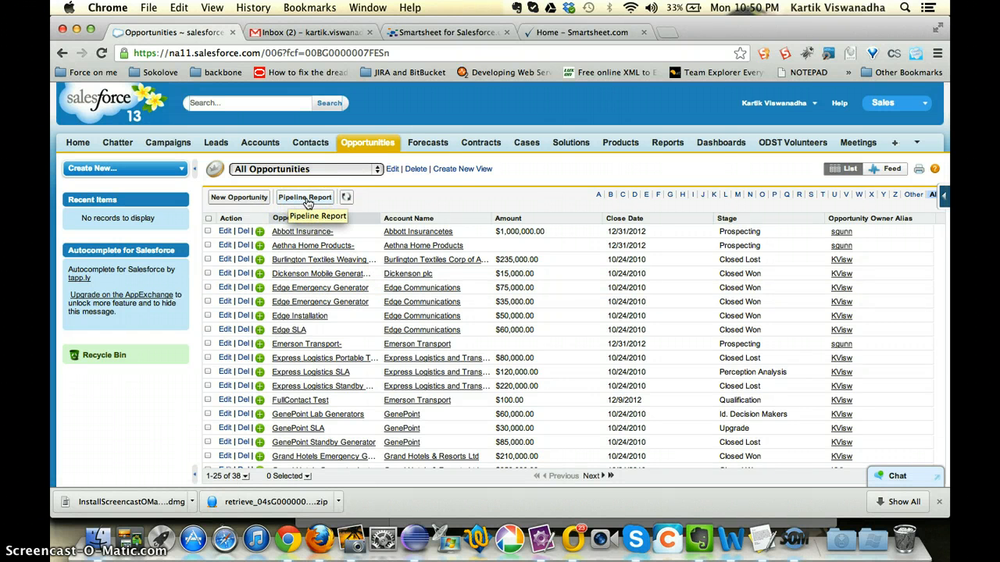
pyautogui.click(306, 219)
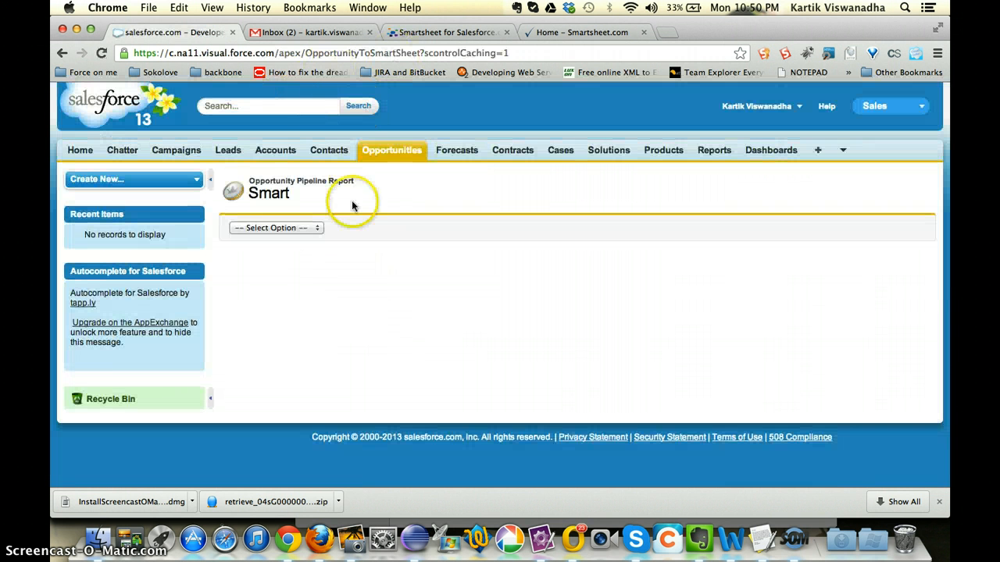
pyautogui.click(304, 228)
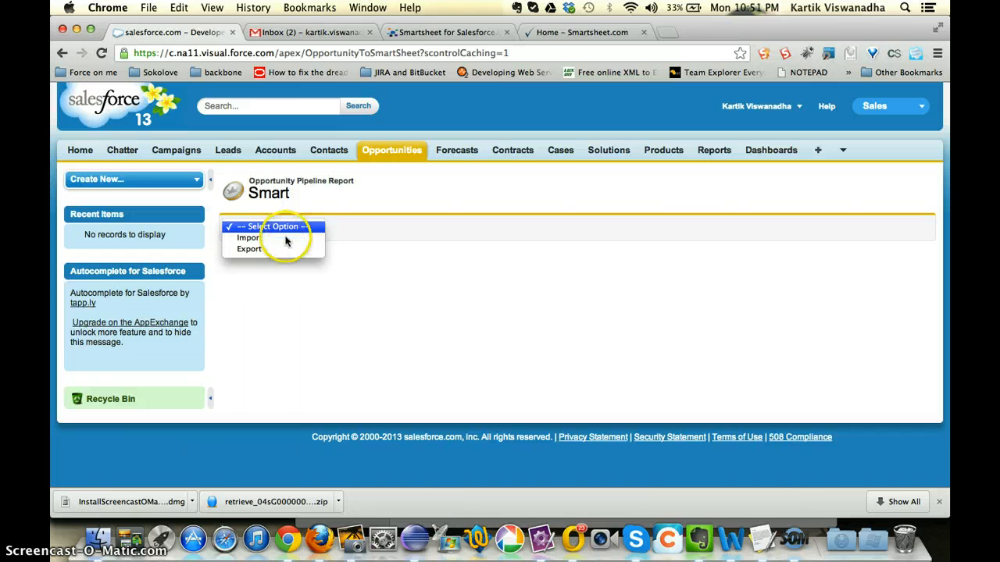
pyautogui.click(276, 248)
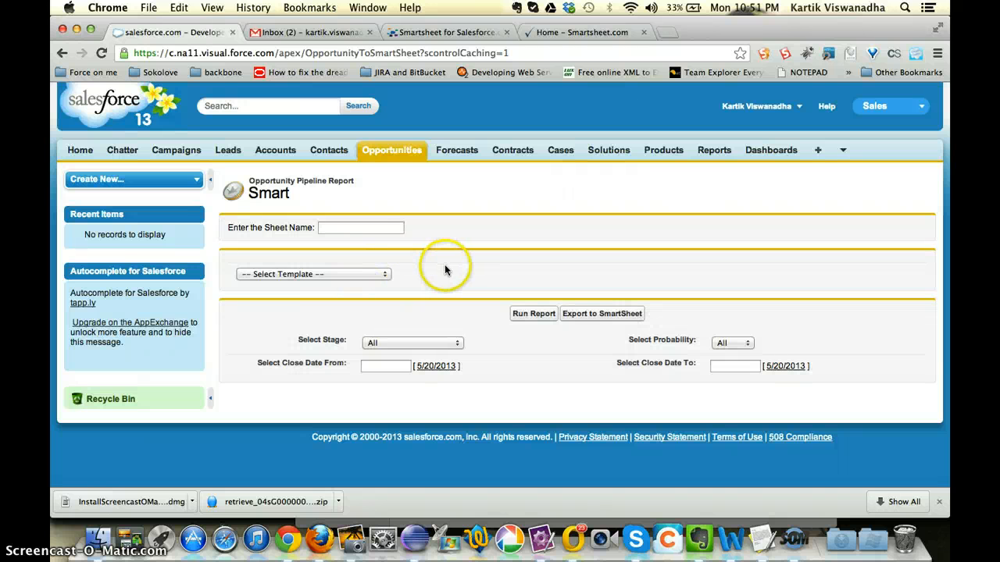
# Step: Name the sheet CS Smartsheet Demo 520 and choose to create it without a template
pyautogui.click(370, 229)
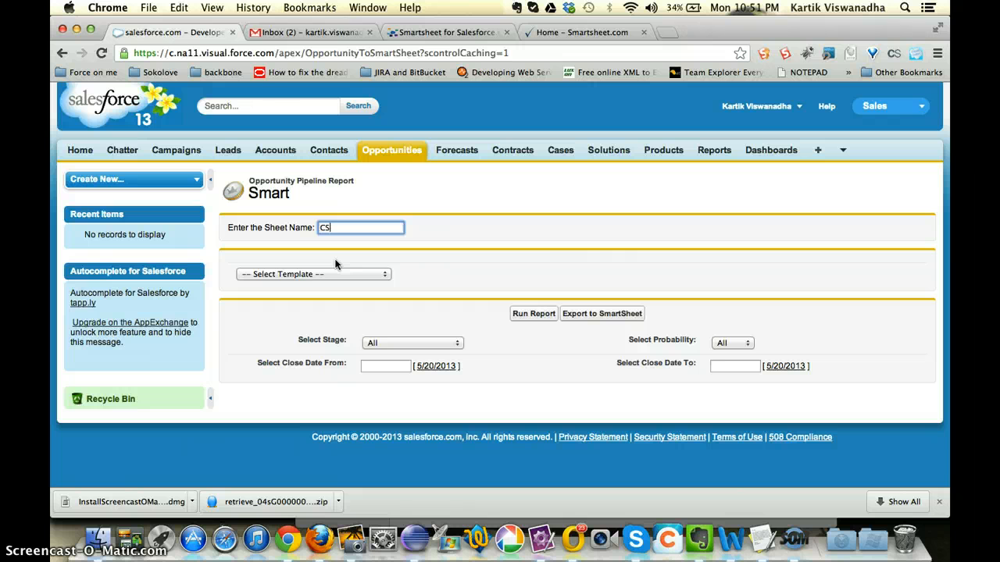
pyautogui.write('Smartsheet Demo 530')
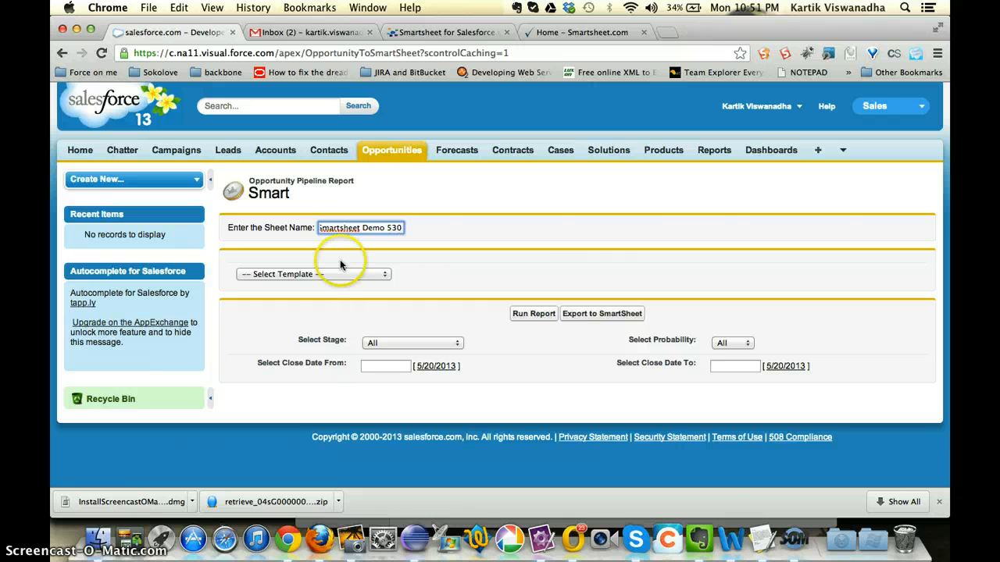
pyautogui.press('BackSpace')
pyautogui.press('BackSpace')
pyautogui.write('20')
pyautogui.click(357, 273)
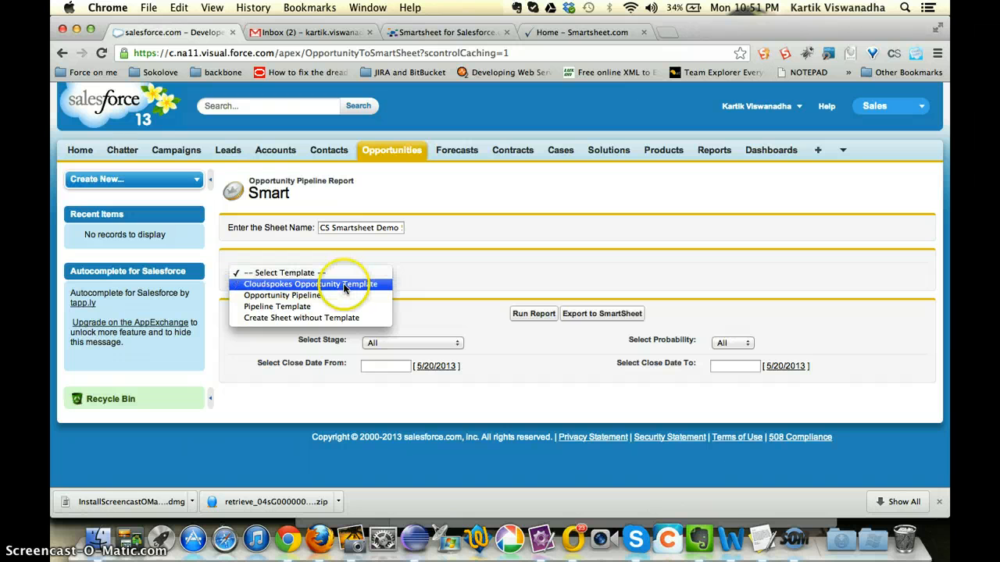
pyautogui.click(295, 317)
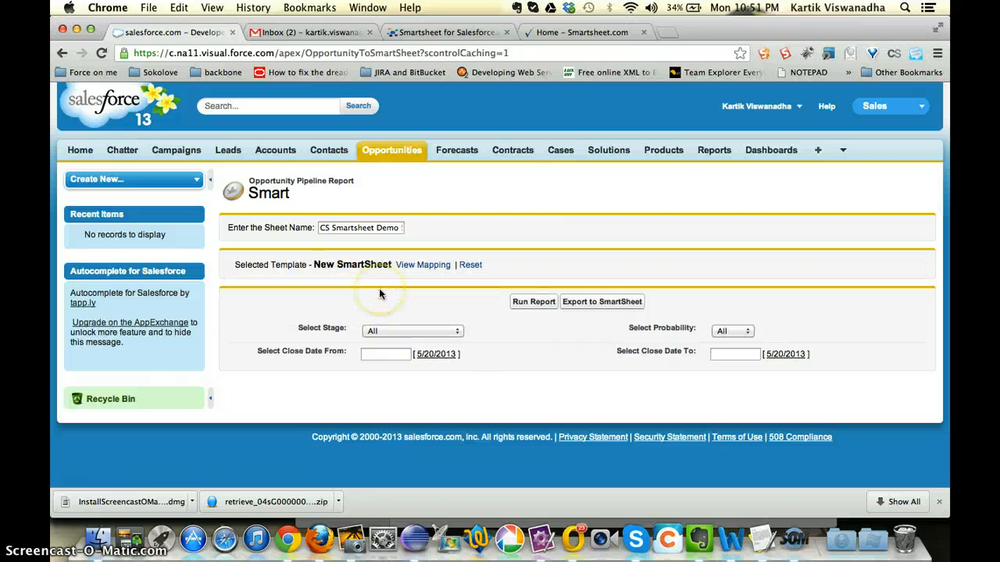
# Step: Open the new sheet's column mapping and add the Amount field after Probability (%)
pyautogui.click(422, 265)
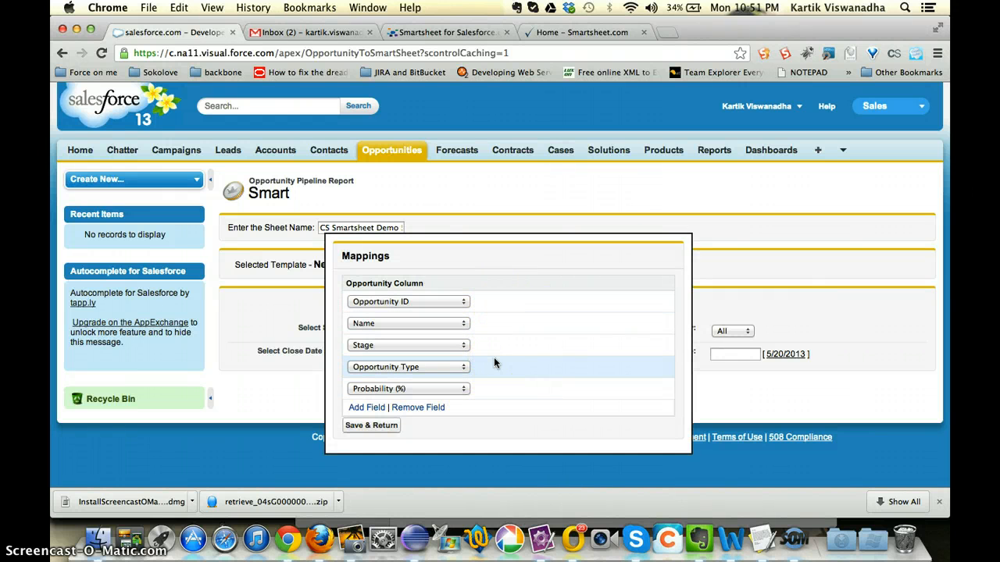
pyautogui.click(366, 407)
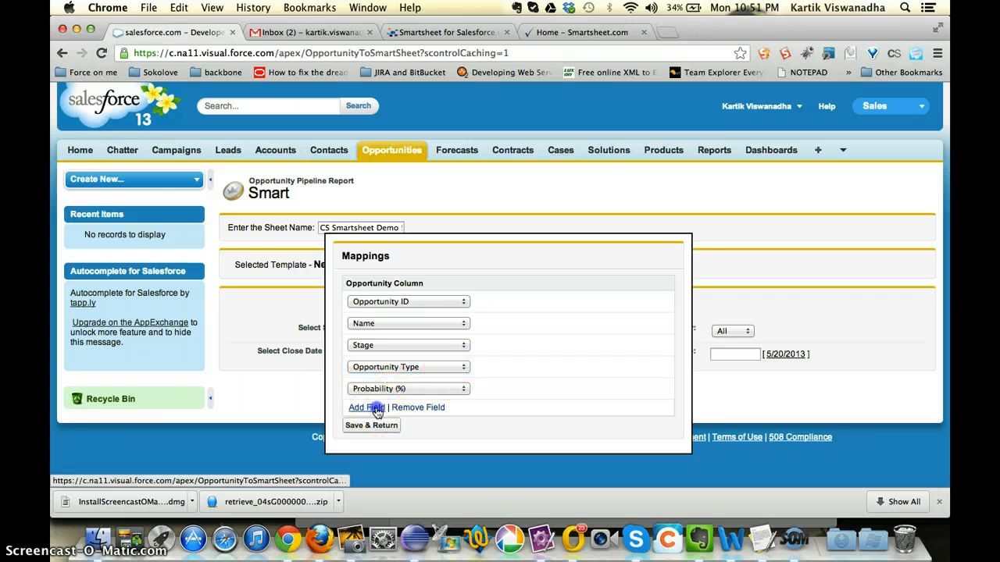
pyautogui.click(425, 429)
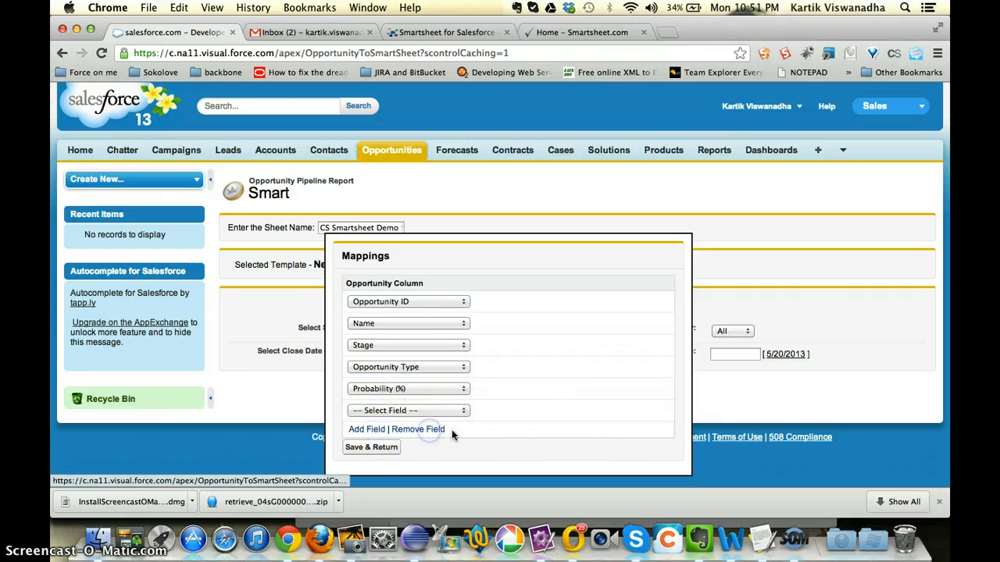
pyautogui.click(366, 407)
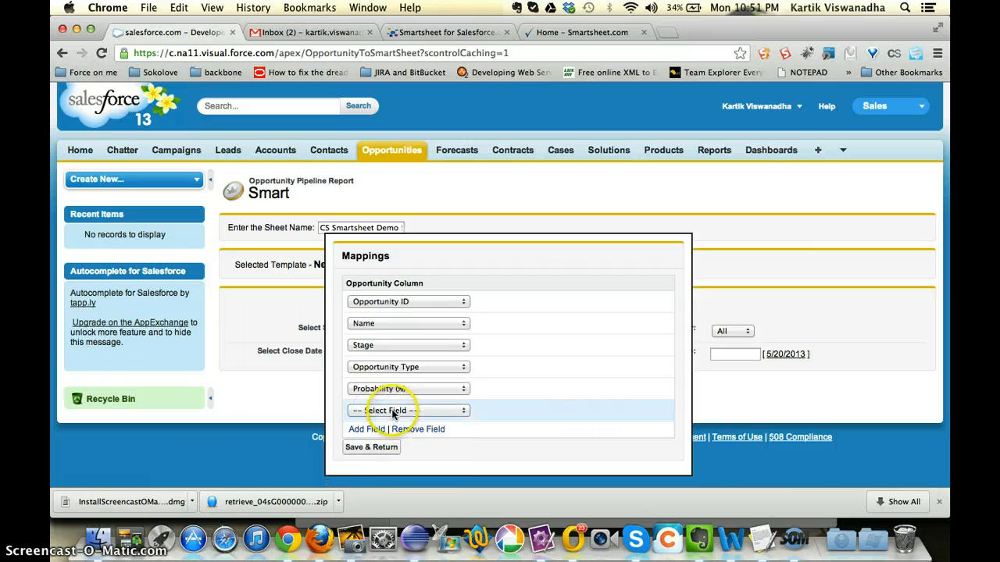
pyautogui.click(392, 409)
pyautogui.scroll(-2, 388, 478)
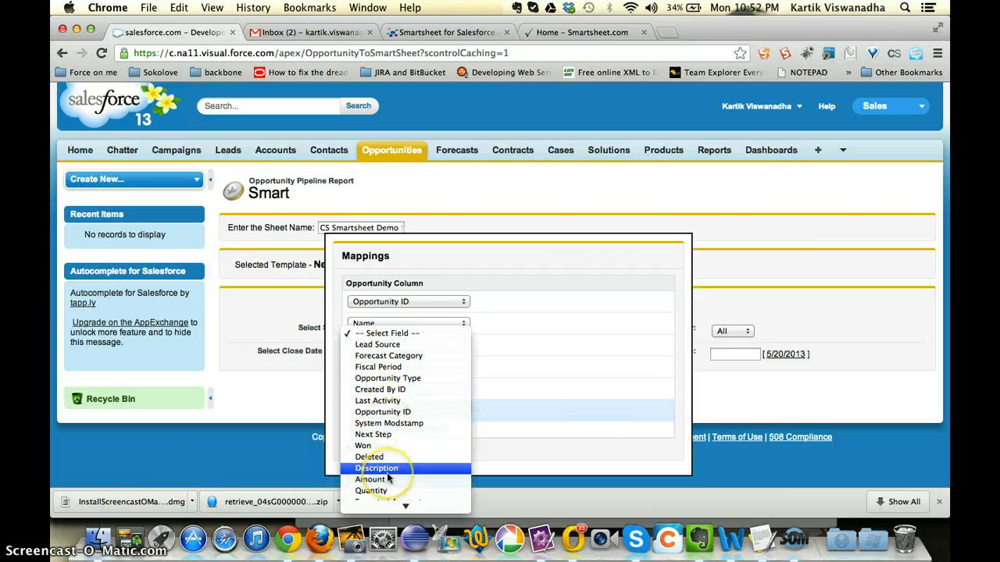
pyautogui.click(372, 479)
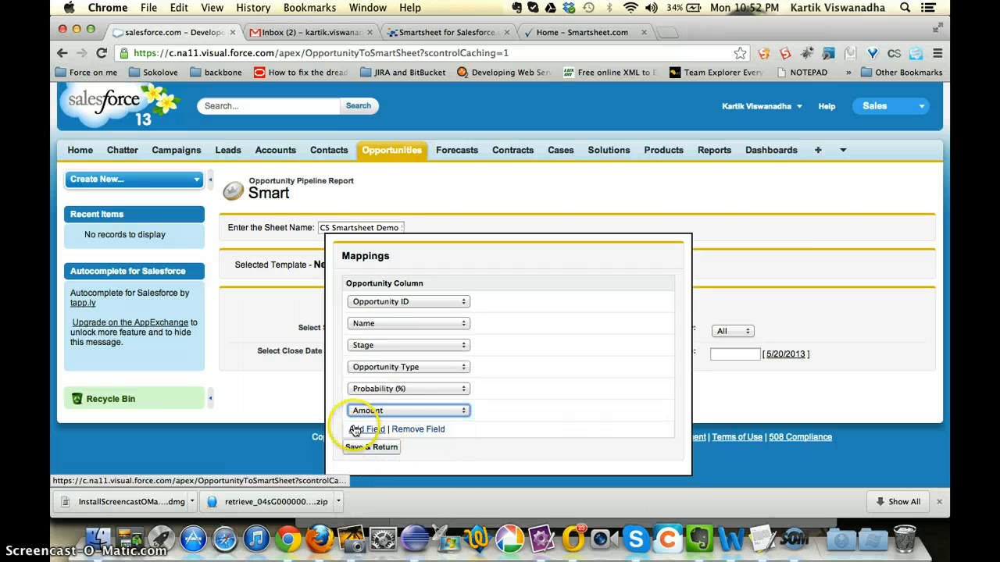
# Step: Add the Description field as another opportunity column and save the mapping
pyautogui.click(355, 429)
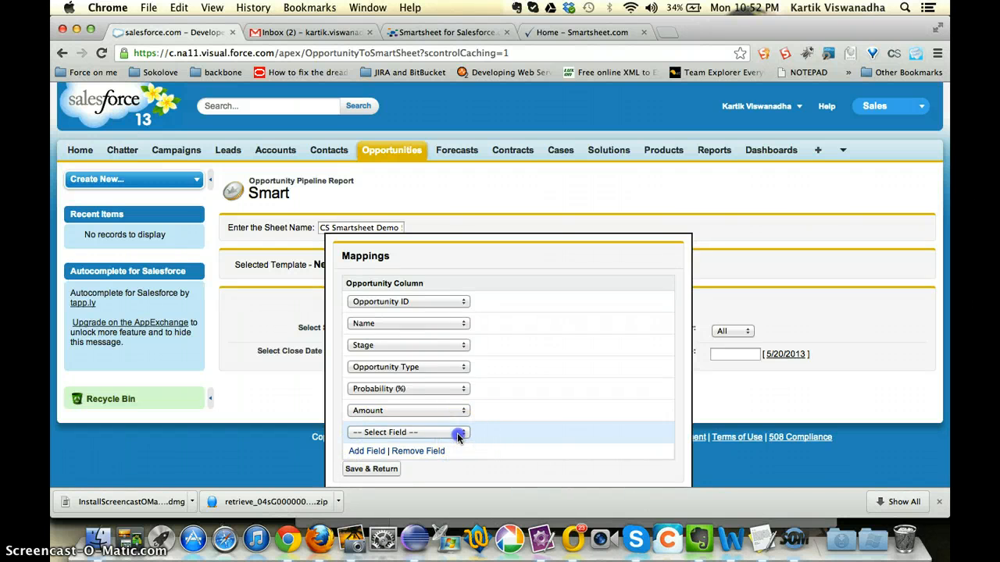
pyautogui.click(457, 432)
pyautogui.scroll(-3, 418, 437)
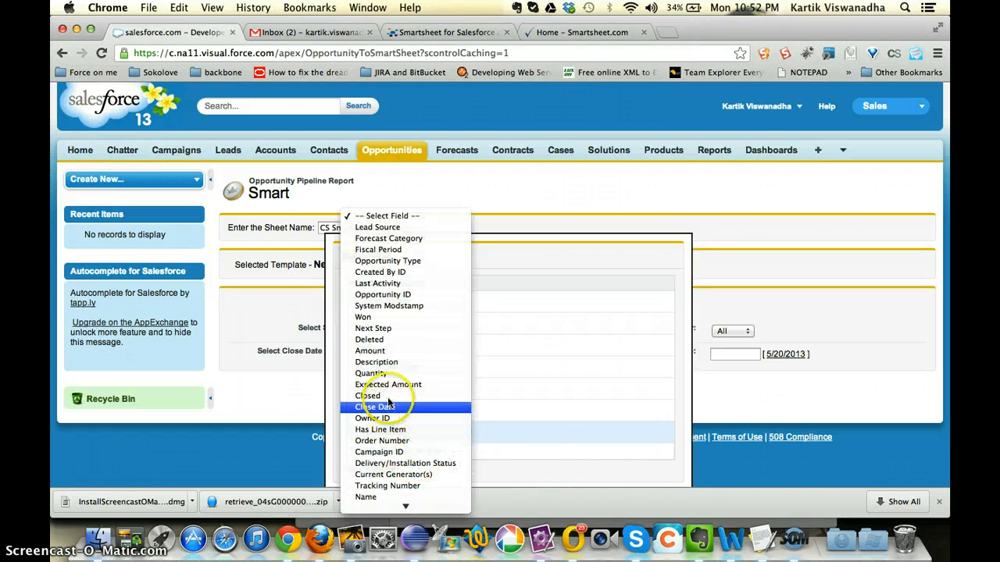
pyautogui.click(383, 362)
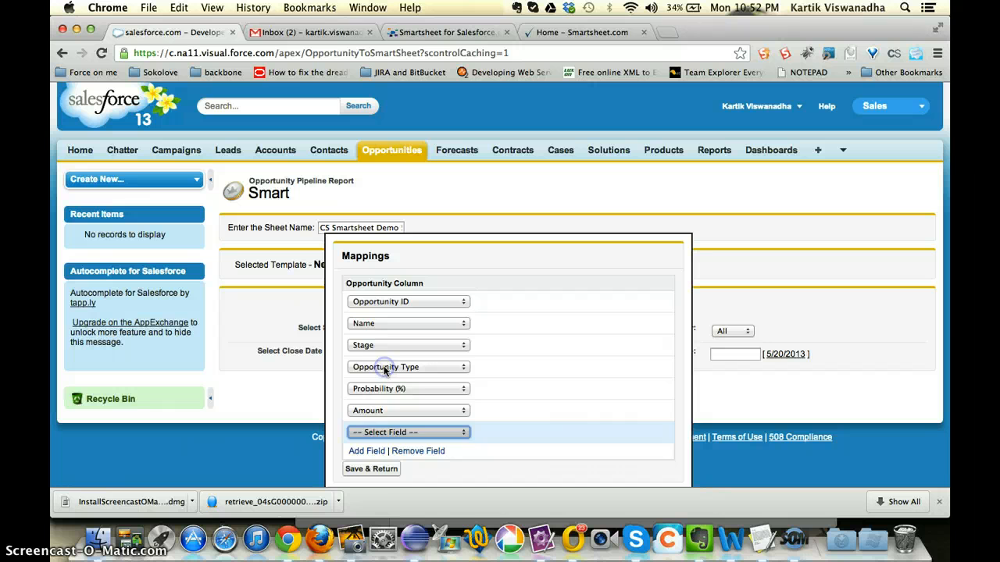
pyautogui.click(367, 473)
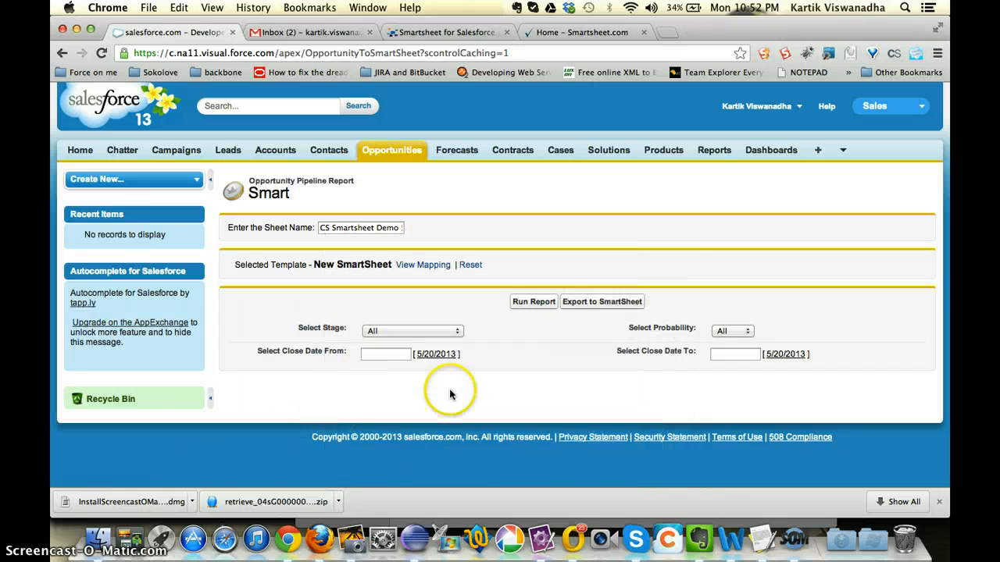
# Step: Run the pipeline report for all stages and probabilities and review the listed opportunities
pyautogui.click(533, 302)
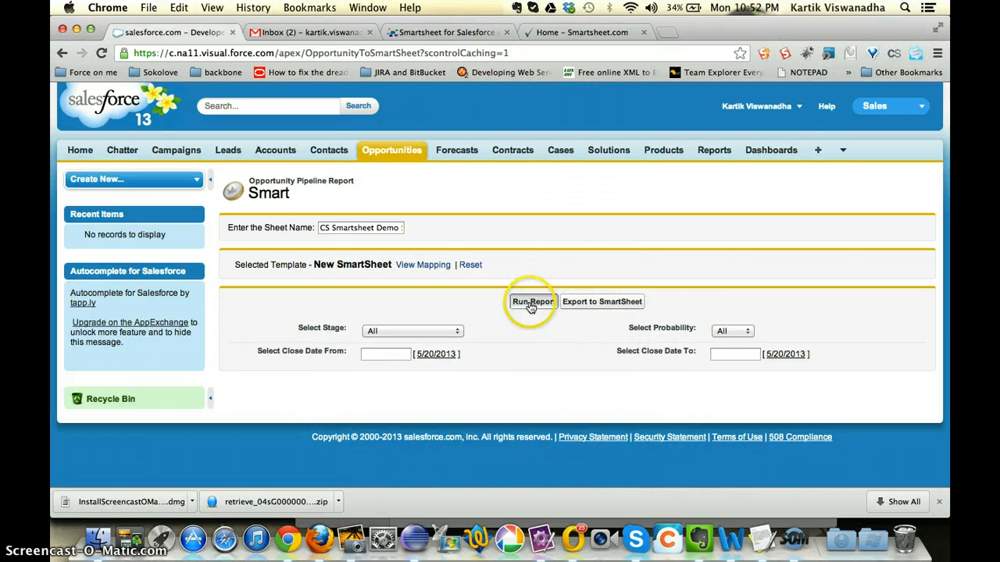
pyautogui.scroll(-5, 499, 344)
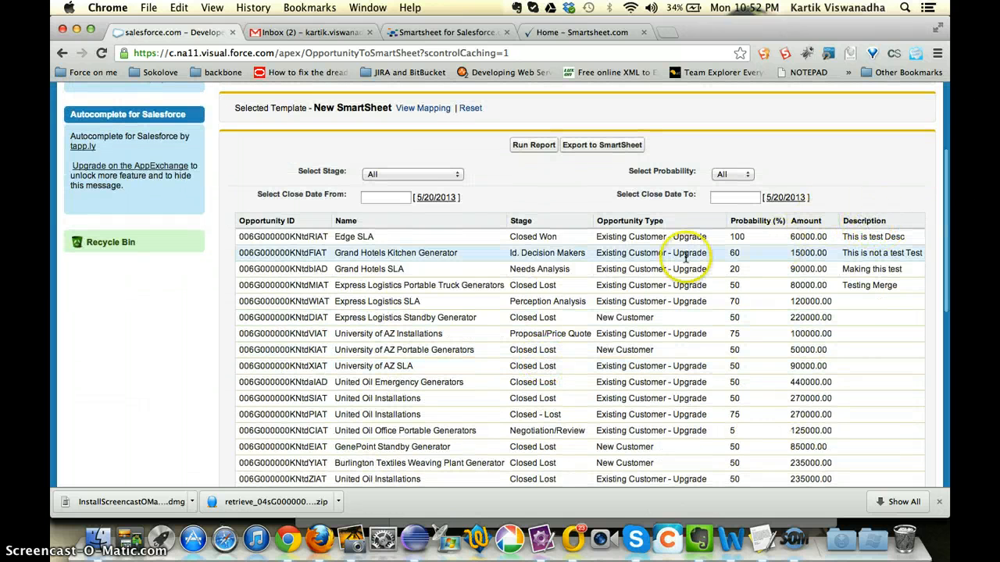
pyautogui.scroll(2, 686, 258)
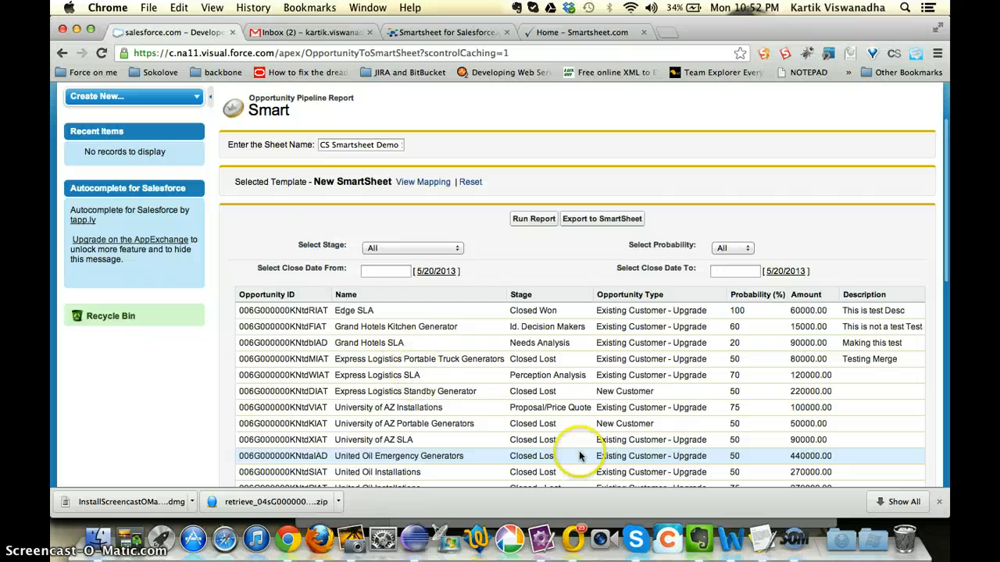
# Step: Check the available stage filter options, keep All, and review the opportunities listed in the pipeline report
pyautogui.click(405, 248)
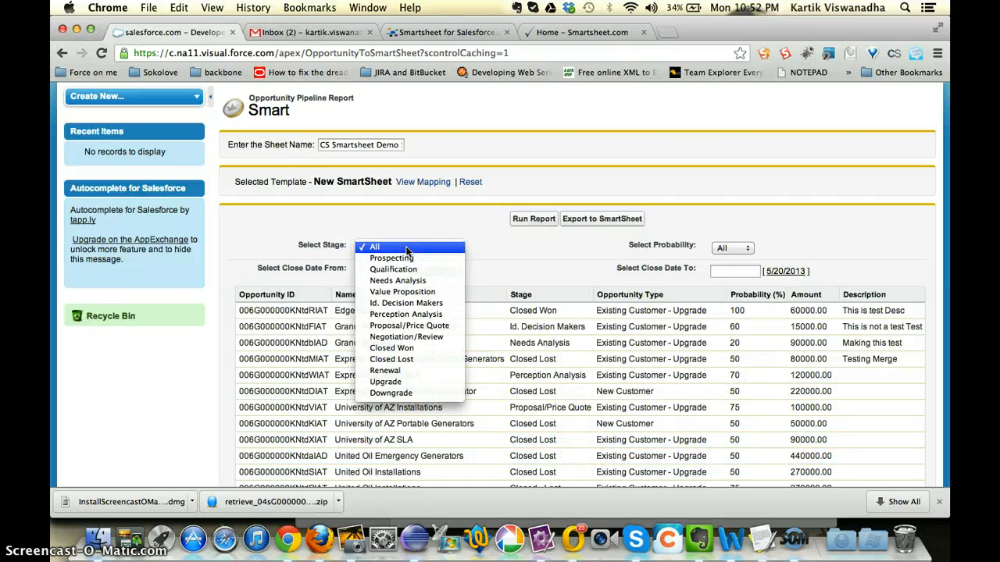
pyautogui.click(405, 253)
pyautogui.click(431, 221)
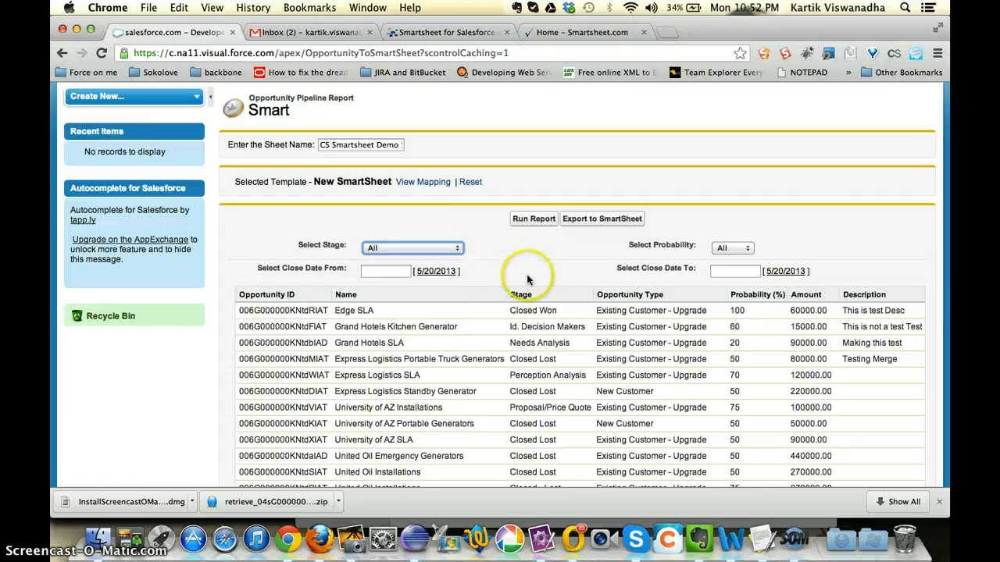
pyautogui.scroll(-2, 528, 280)
pyautogui.scroll(-10, 528, 279)
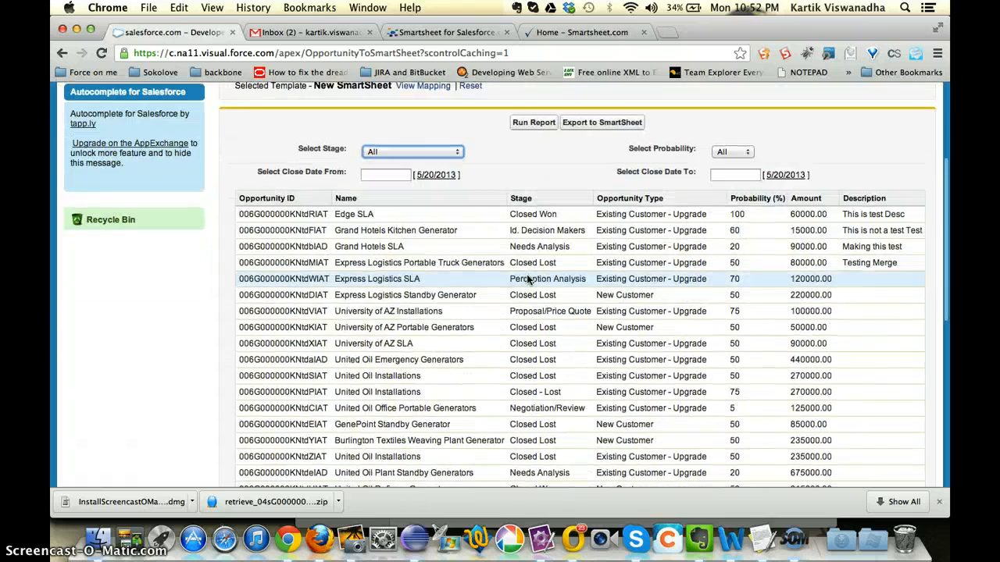
pyautogui.scroll(15, 527, 280)
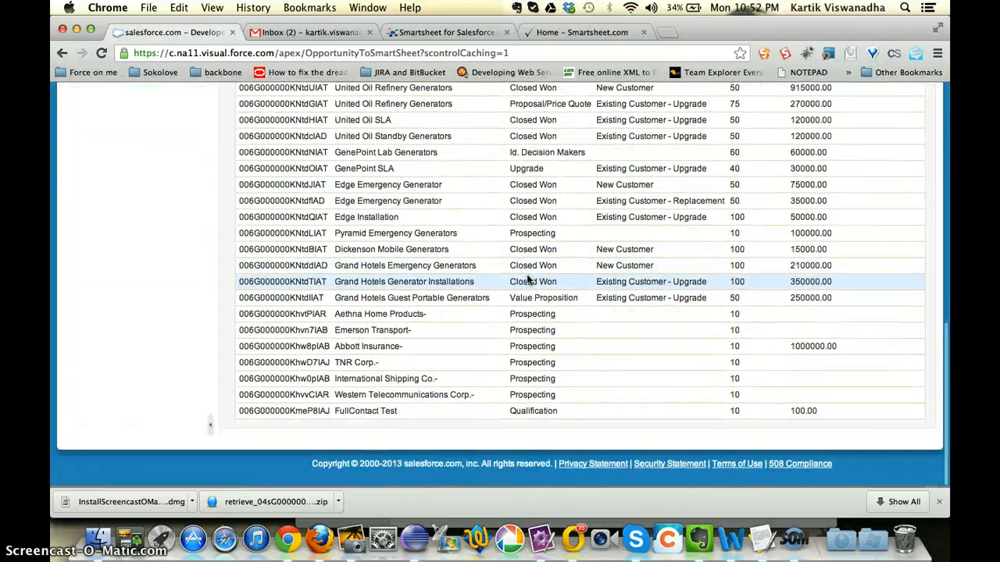
pyautogui.scroll(-1, 527, 279)
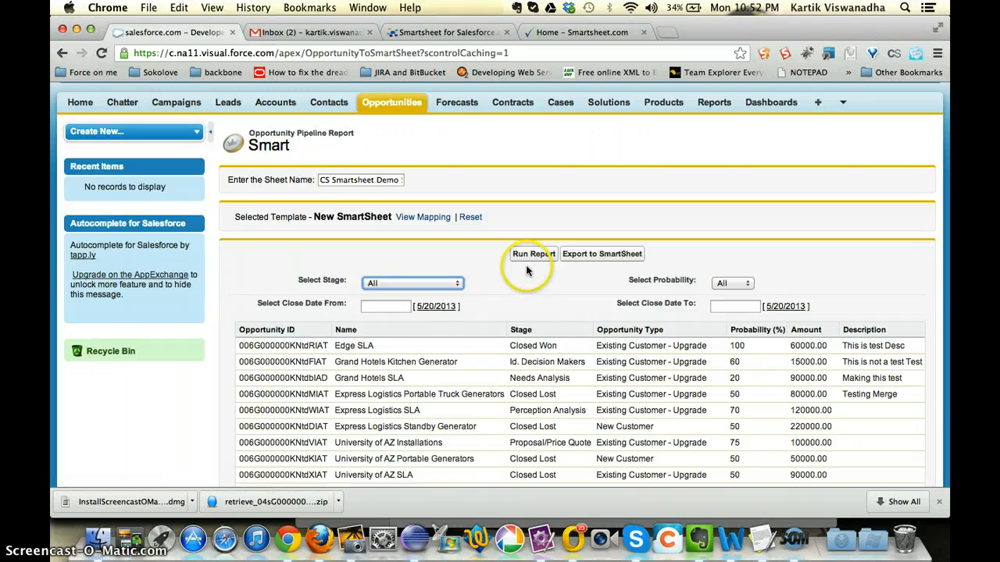
# Step: Export the pipeline report to Smartsheet and copy the created sheet's name, CS Smartsheet Demo 520
pyautogui.click(527, 259)
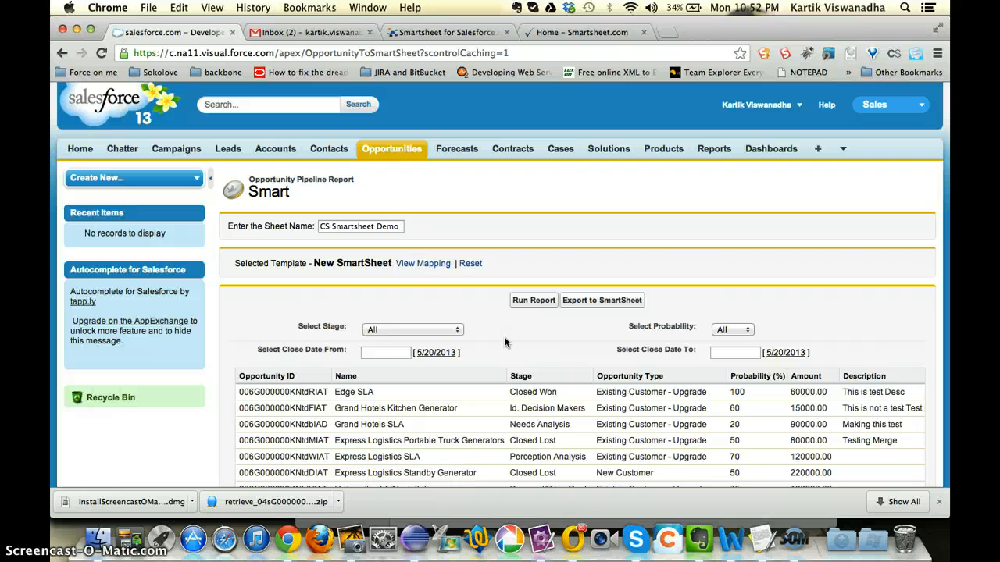
pyautogui.click(600, 304)
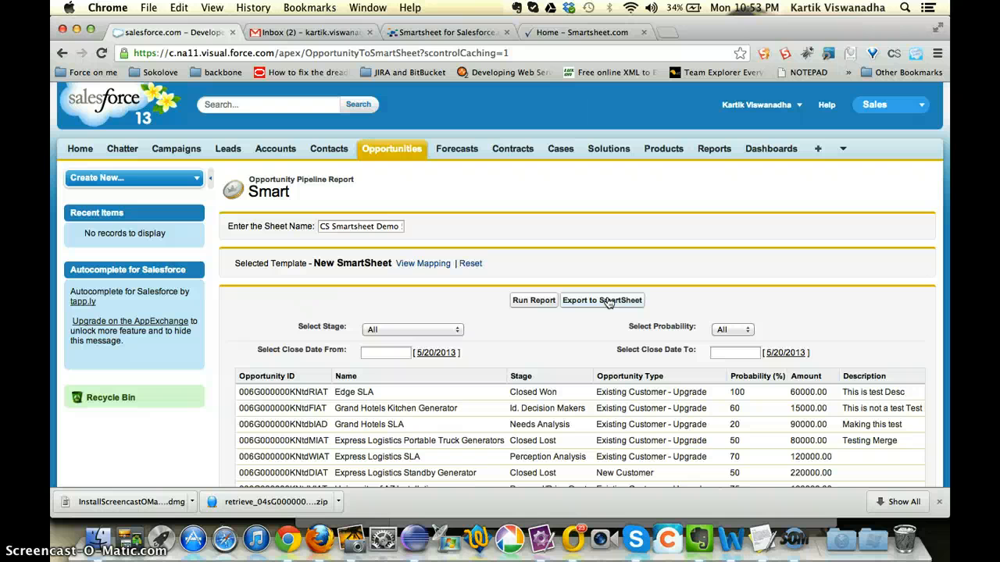
pyautogui.click(575, 300)
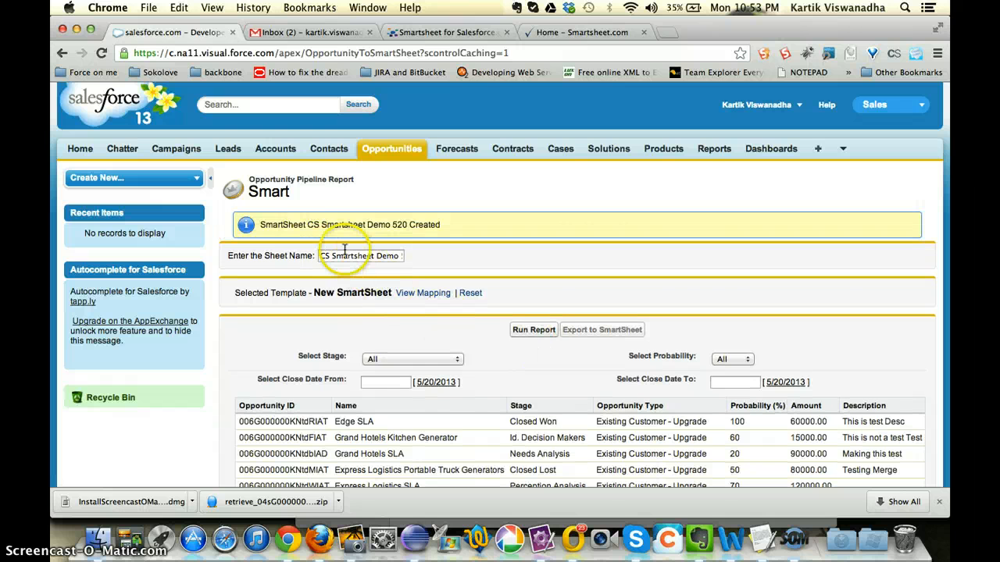
pyautogui.moveTo(305, 228); pyautogui.dragTo(262, 225)
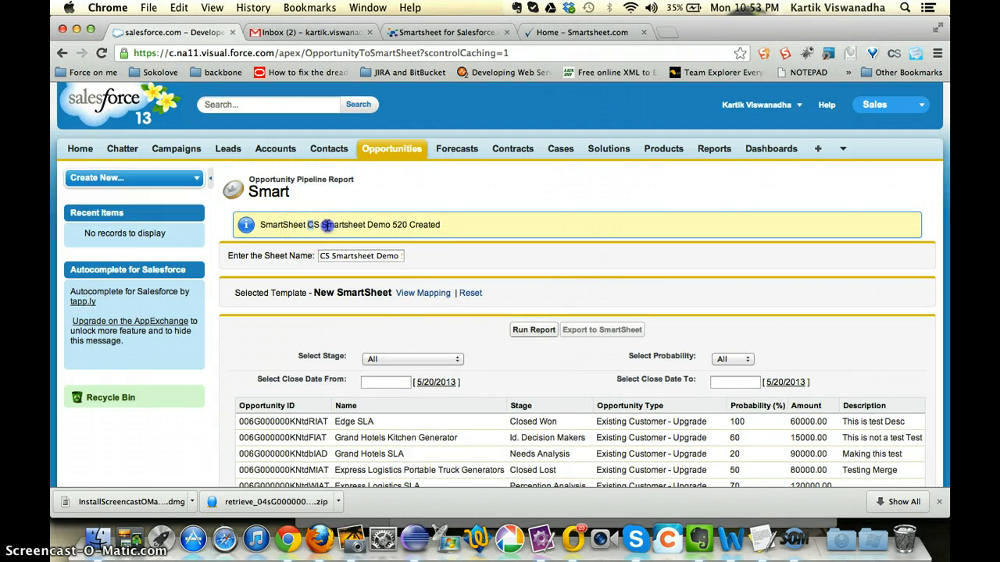
pyautogui.moveTo(397, 217); pyautogui.dragTo(406, 223)
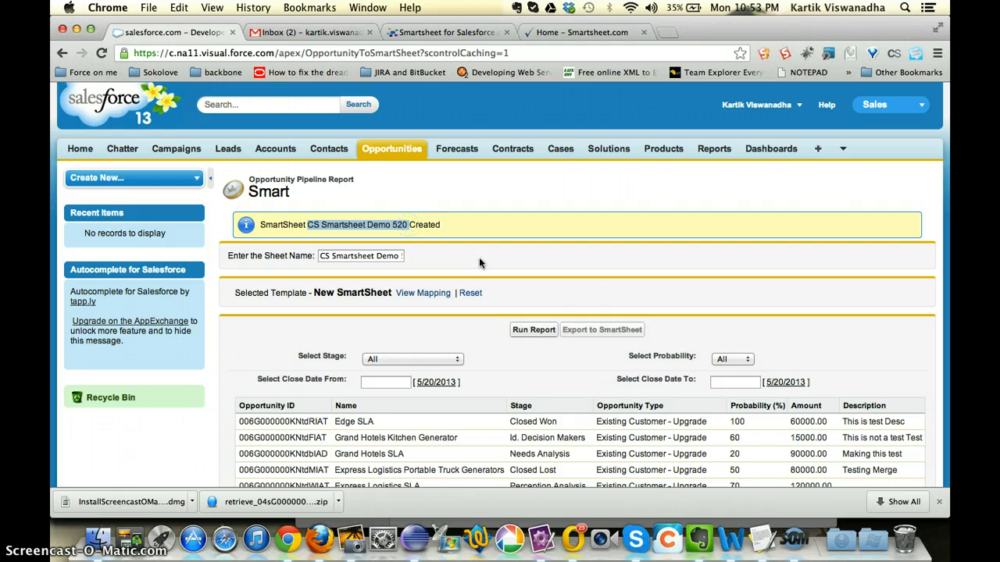
pyautogui.press('super+c')
# Step: In Smartsheet, refresh the sheet list, sort it by most recent update, and open CS Smartsheet Demo 520 to review its rows
pyautogui.click(577, 32)
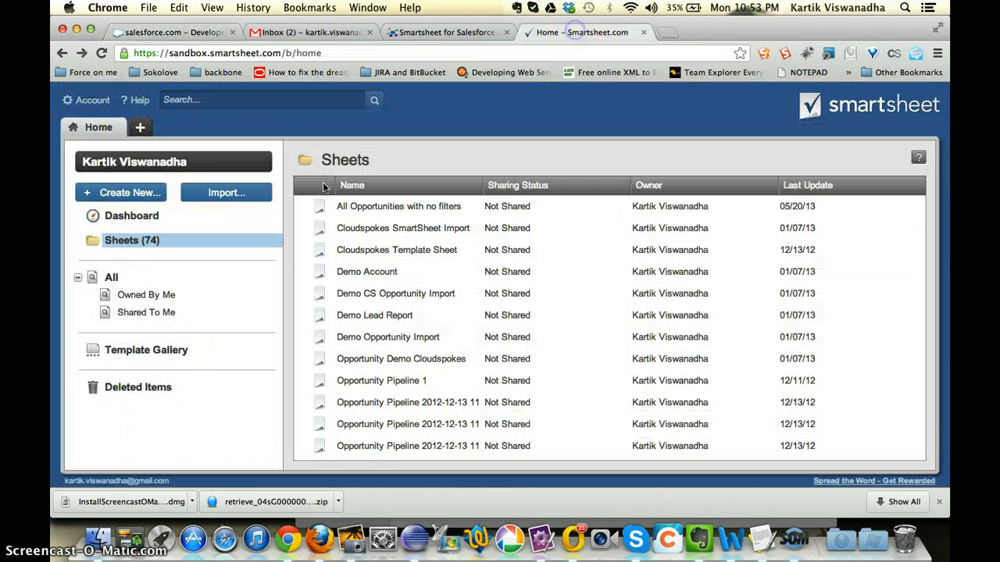
pyautogui.click(97, 128)
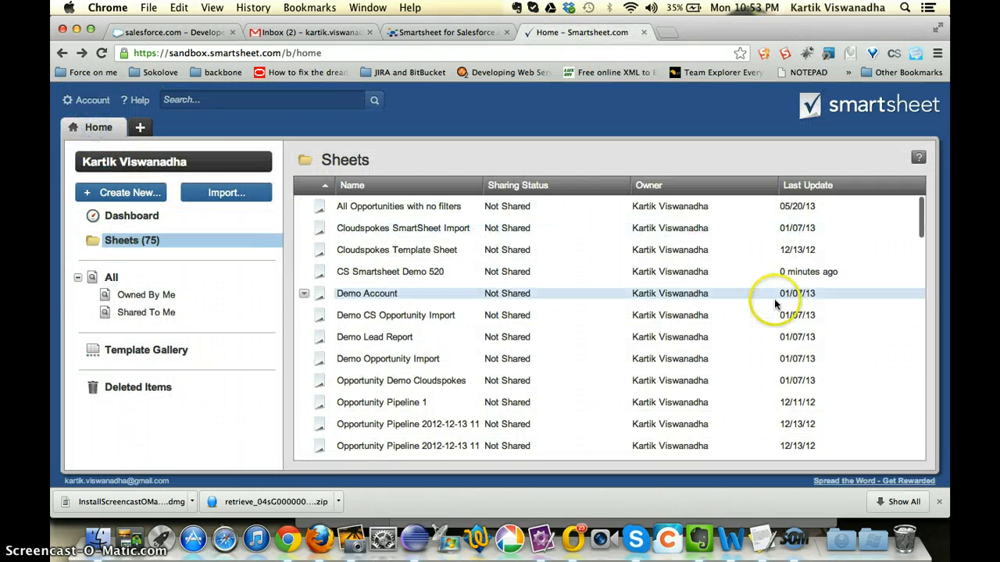
pyautogui.click(797, 188)
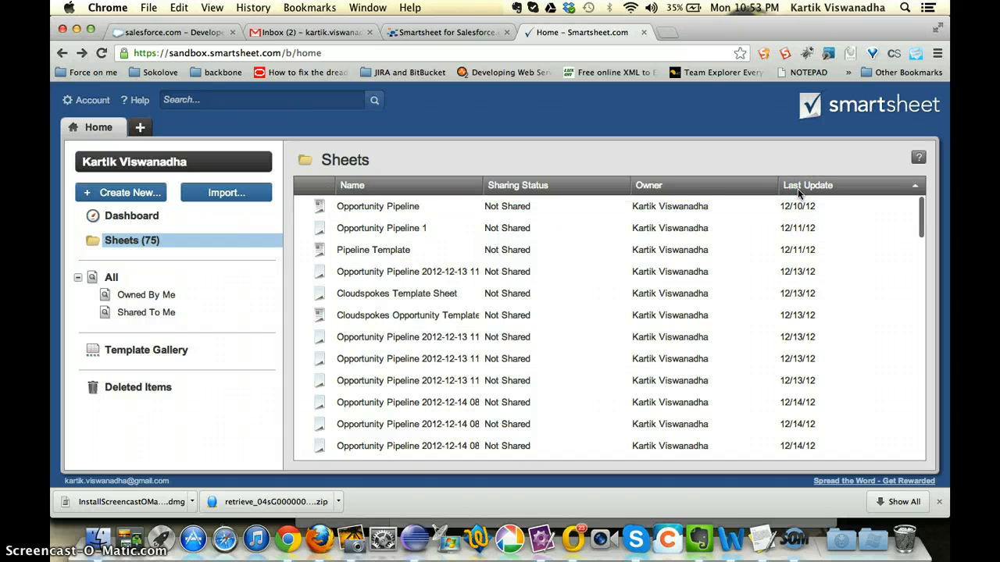
pyautogui.click(797, 188)
pyautogui.click(450, 210)
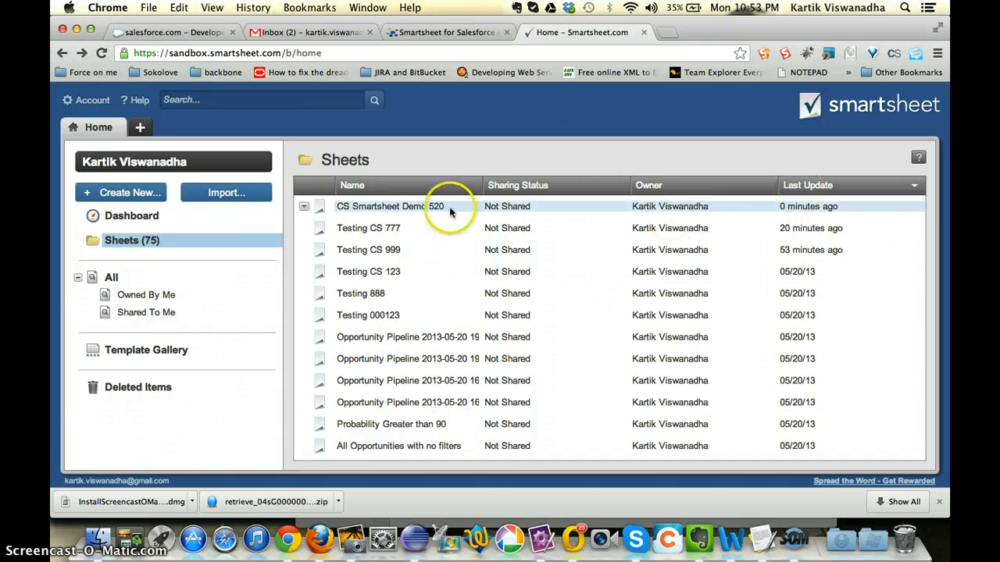
pyautogui.click(396, 207)
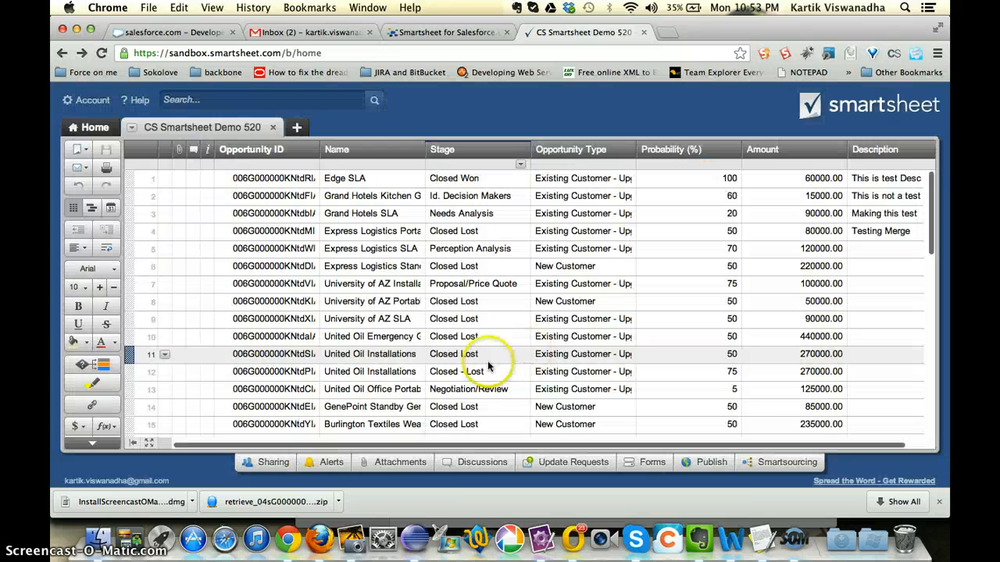
pyautogui.scroll(-10, 547, 352)
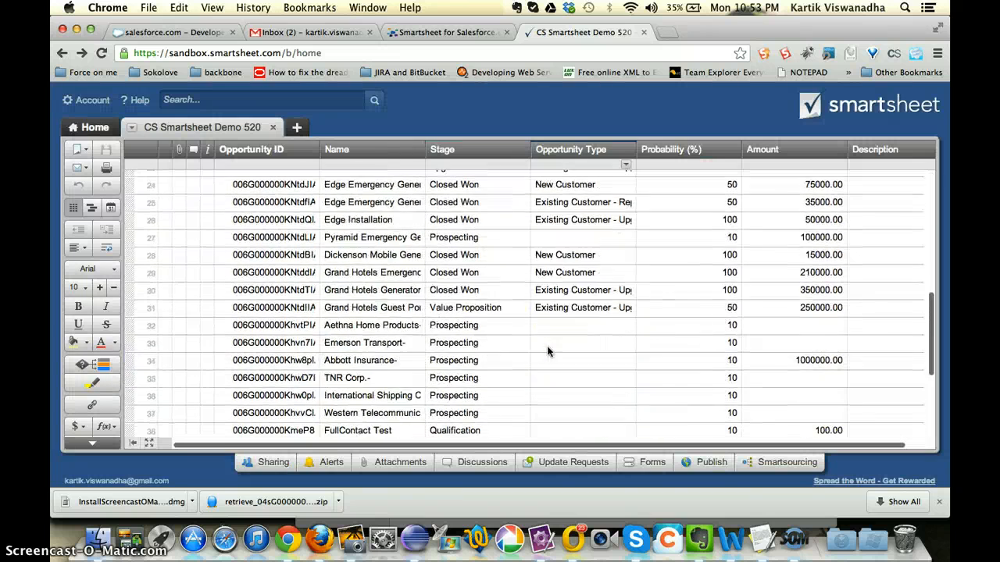
pyautogui.scroll(10, 563, 284)
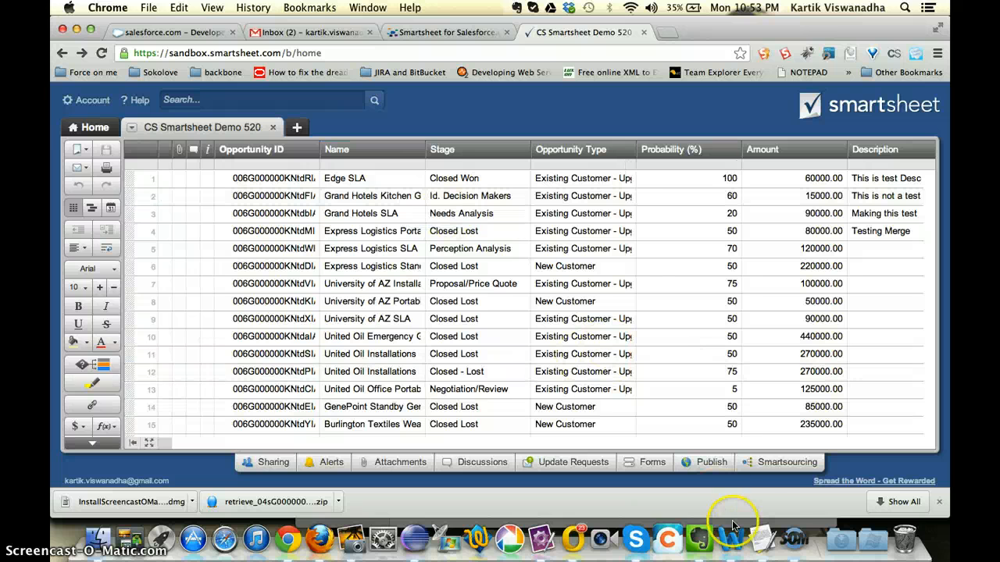
# Step: Switch to Word and review the change log in the SmartSheet Integration V 1.docx document
pyautogui.click(141, 35)
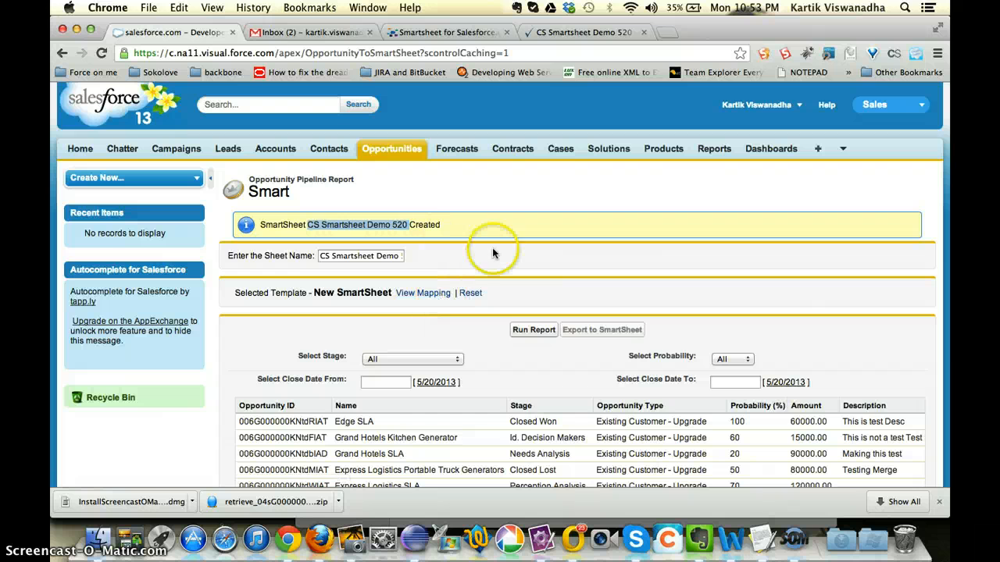
pyautogui.scroll(-1, 512, 248)
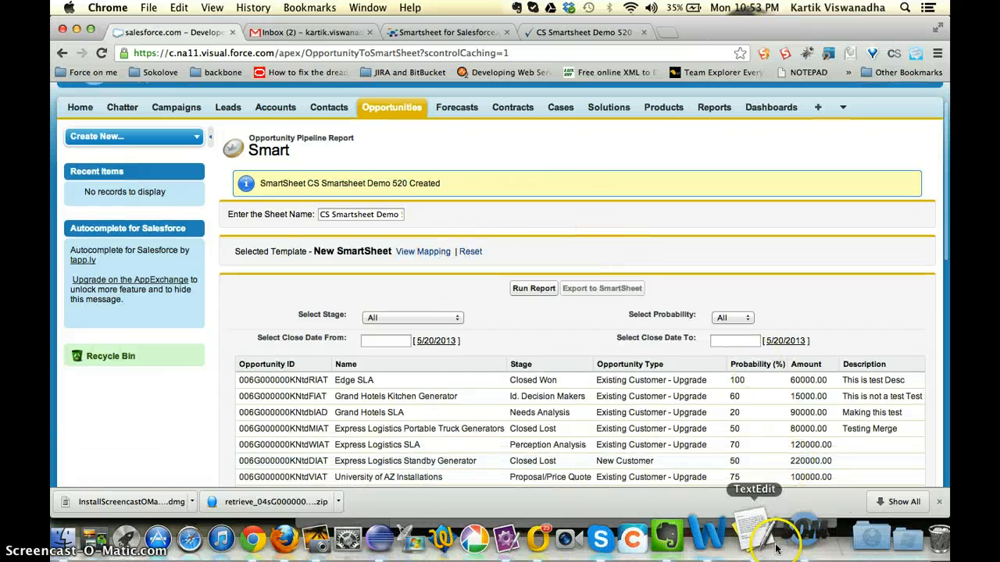
pyautogui.click(730, 534)
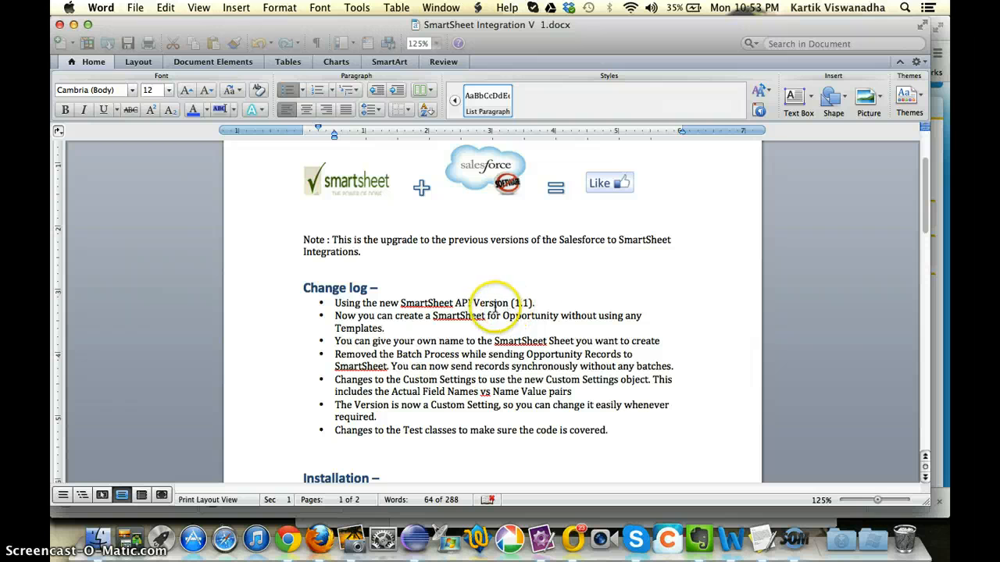
pyautogui.click(438, 328)
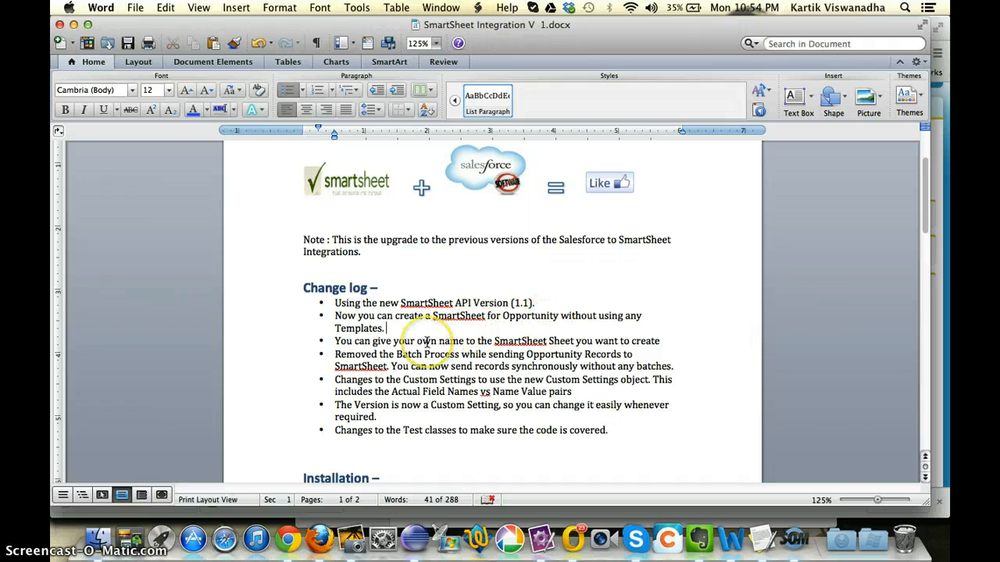
pyautogui.doubleClick(519, 341)
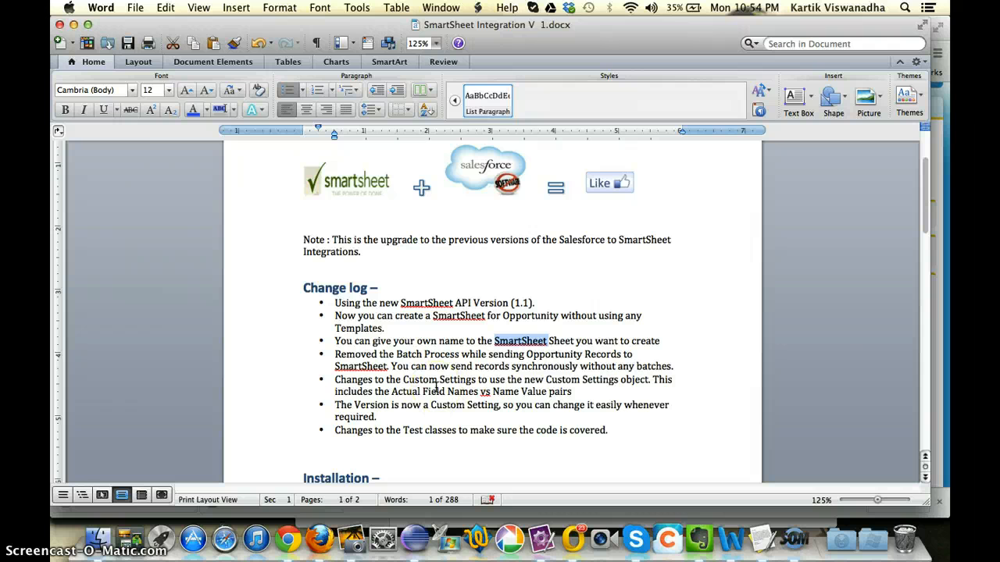
pyautogui.click(378, 365)
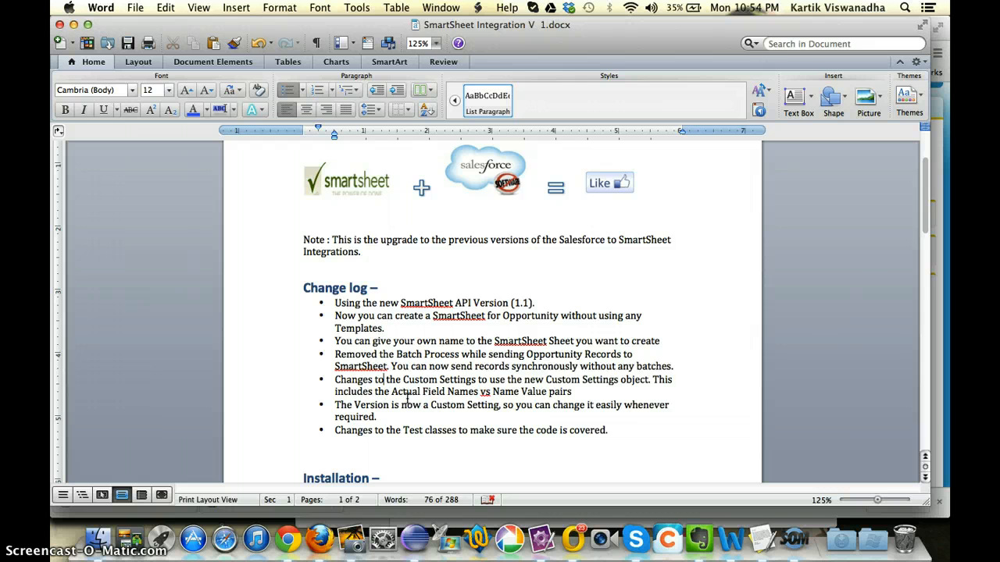
pyautogui.click(400, 422)
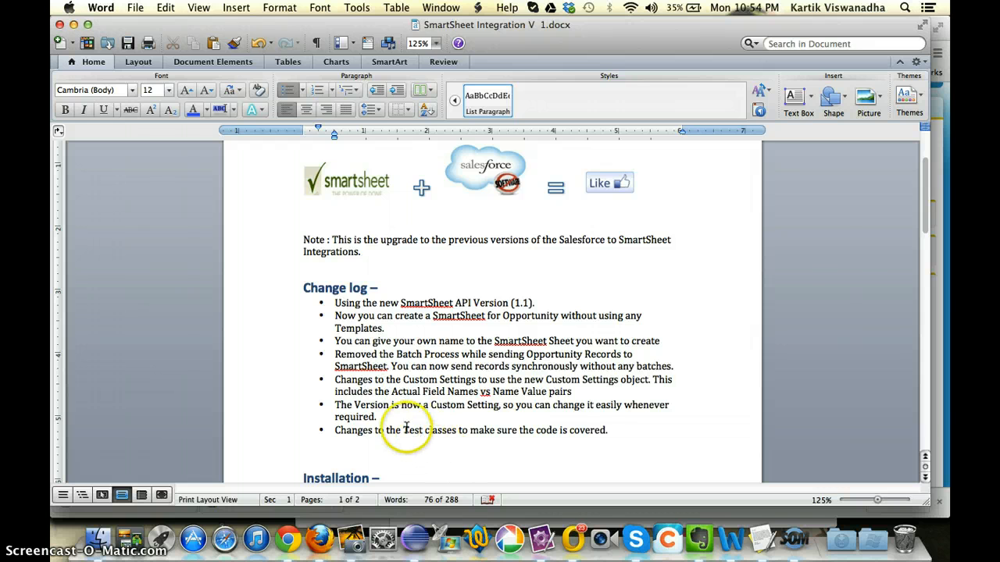
pyautogui.click(478, 443)
# Step: Return to Salesforce in Chrome and open the Opportunities home page
pyautogui.press('super+Tab')
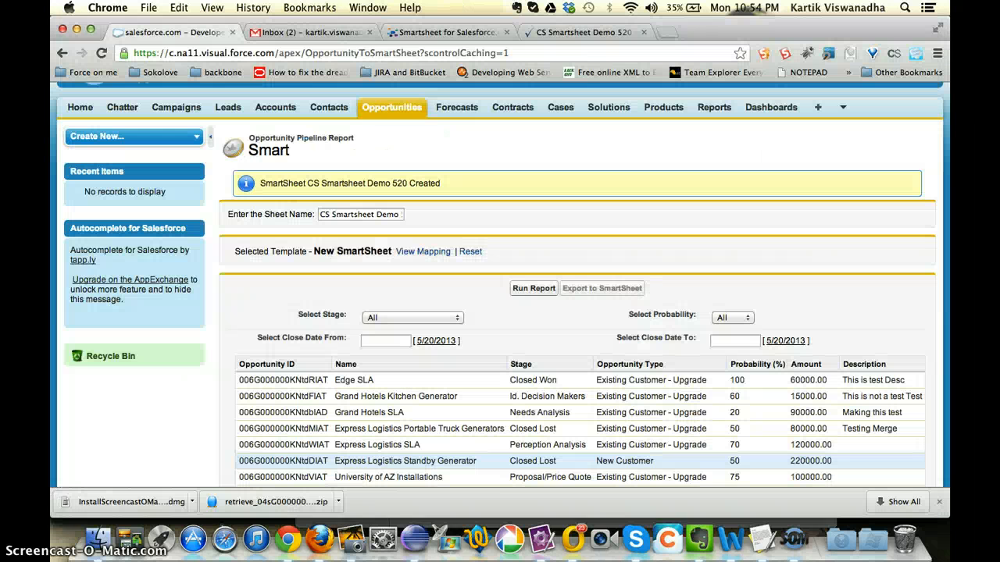
pyautogui.scroll(1, 491, 220)
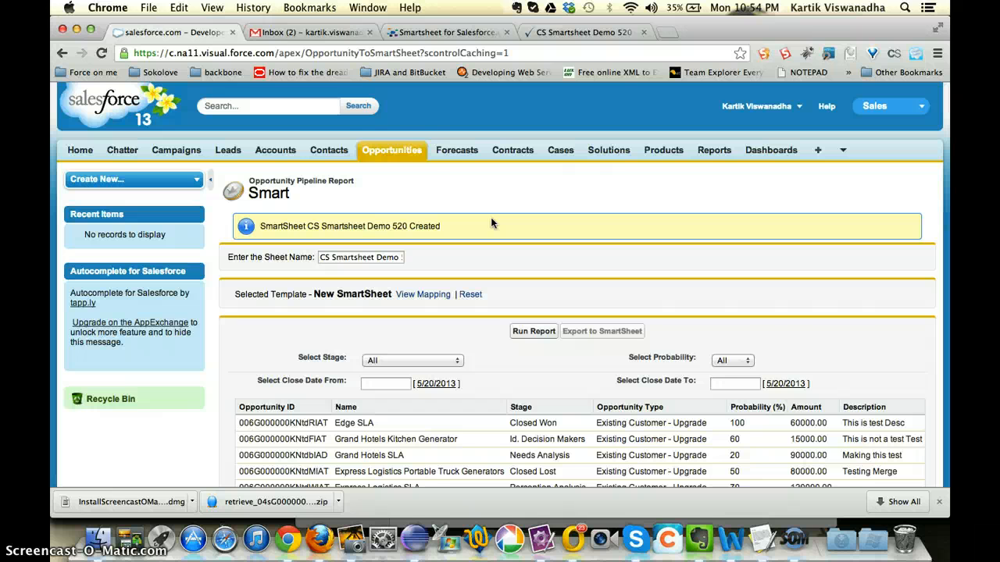
pyautogui.click(391, 150)
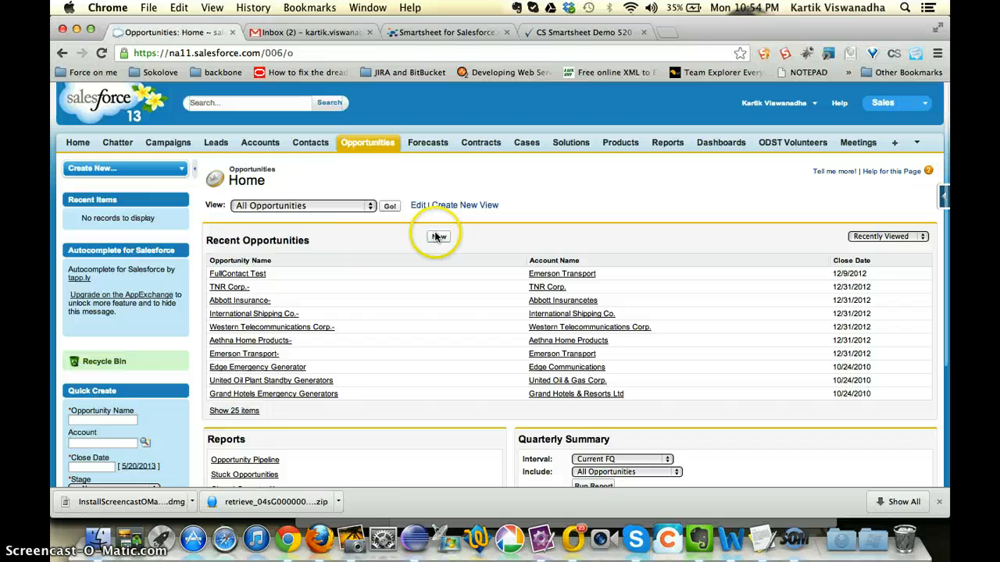
# Step: Copy the Grand Hotels SLA opportunity ID from the Smartsheet and open that record in Salesforce through its ID in the URL
pyautogui.click(566, 30)
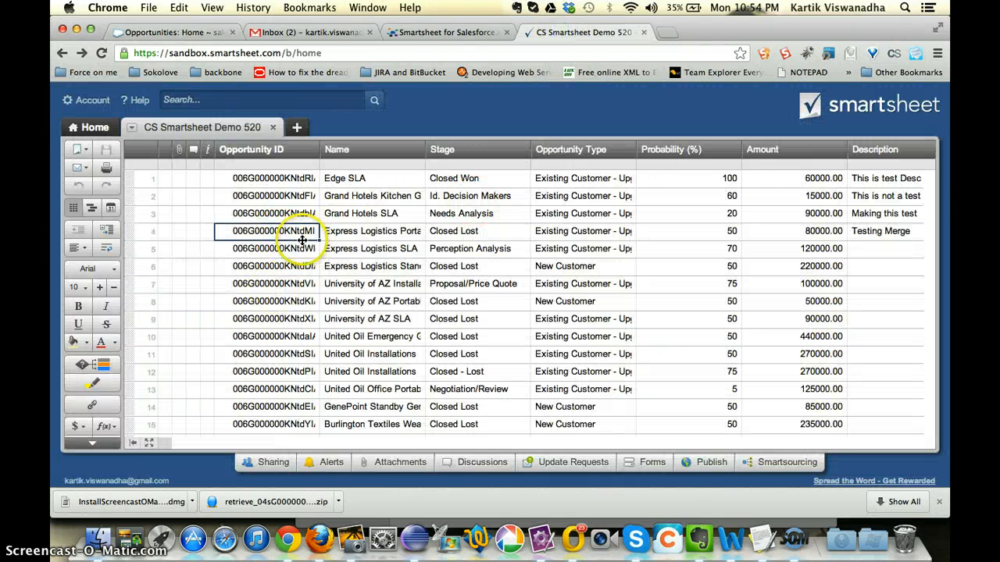
pyautogui.doubleClick(269, 219)
pyautogui.press('super+a')
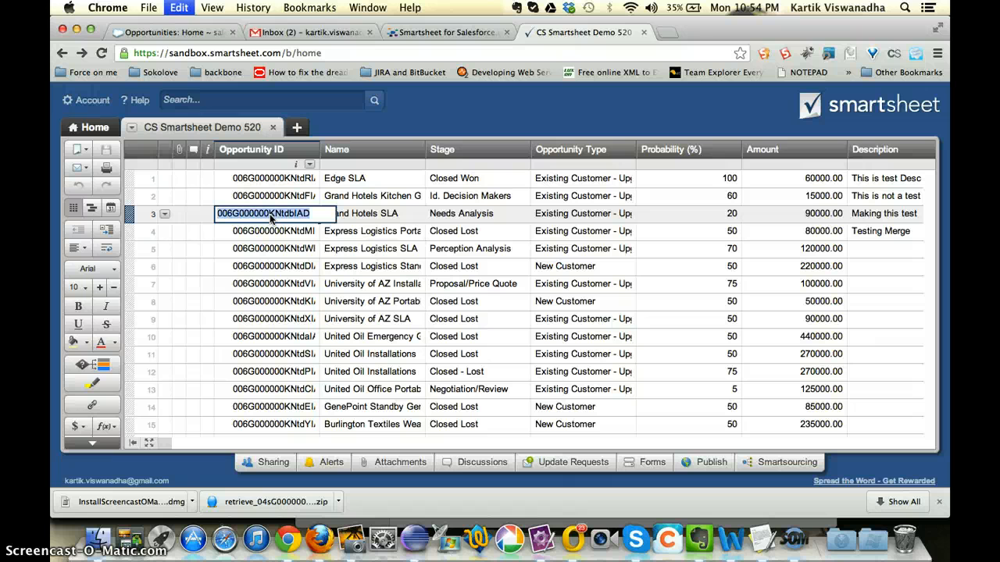
pyautogui.click(192, 34)
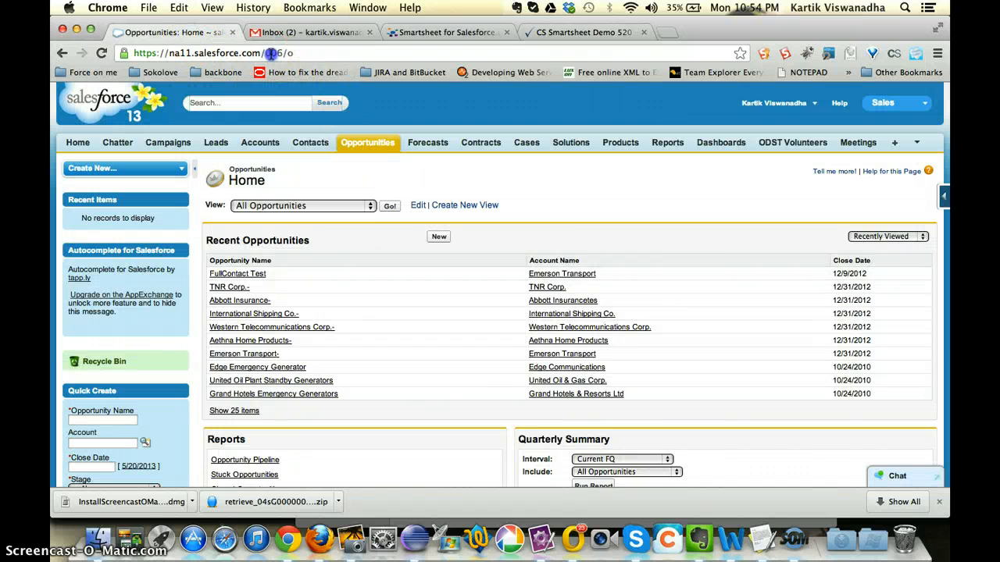
pyautogui.moveTo(269, 53); pyautogui.dragTo(367, 53)
pyautogui.press('super+v')
pyautogui.press('Return')
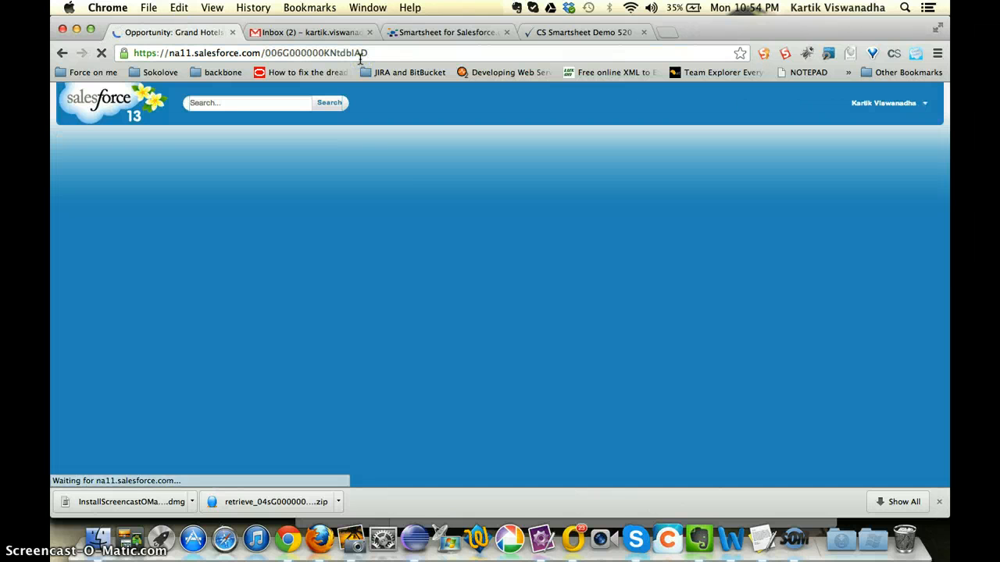
# Step: Change the Grand Hotels SLA opportunity's Description to "Making this test is updated in Salesforce for Merge"
pyautogui.scroll(-5, 453, 346)
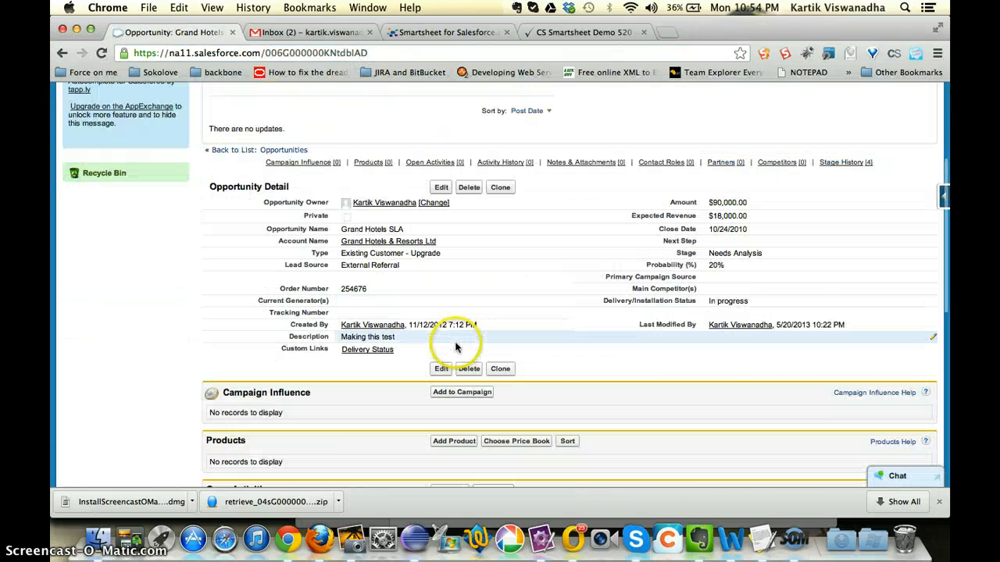
pyautogui.click(414, 340)
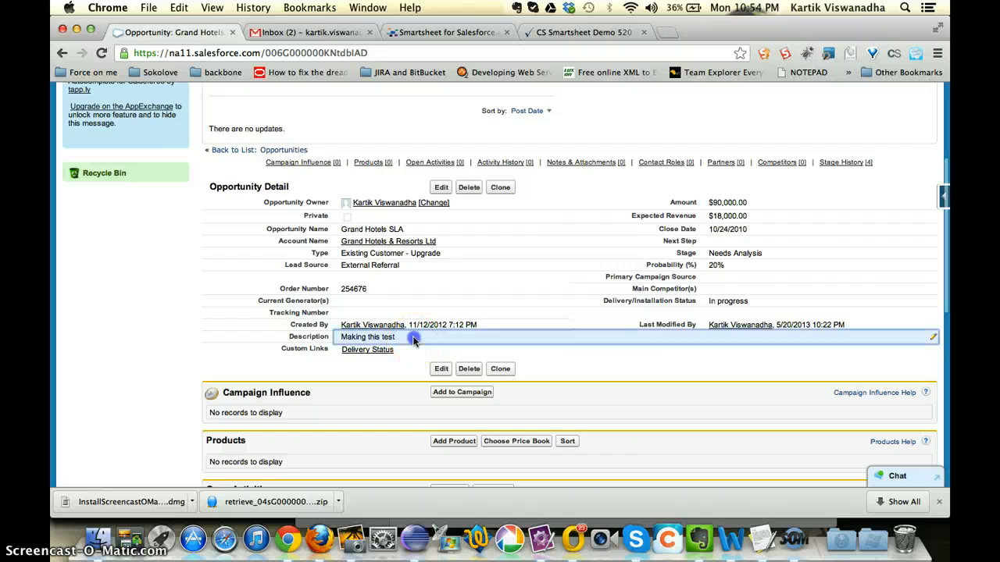
pyautogui.doubleClick(413, 340)
pyautogui.press('End')
pyautogui.write('is ')
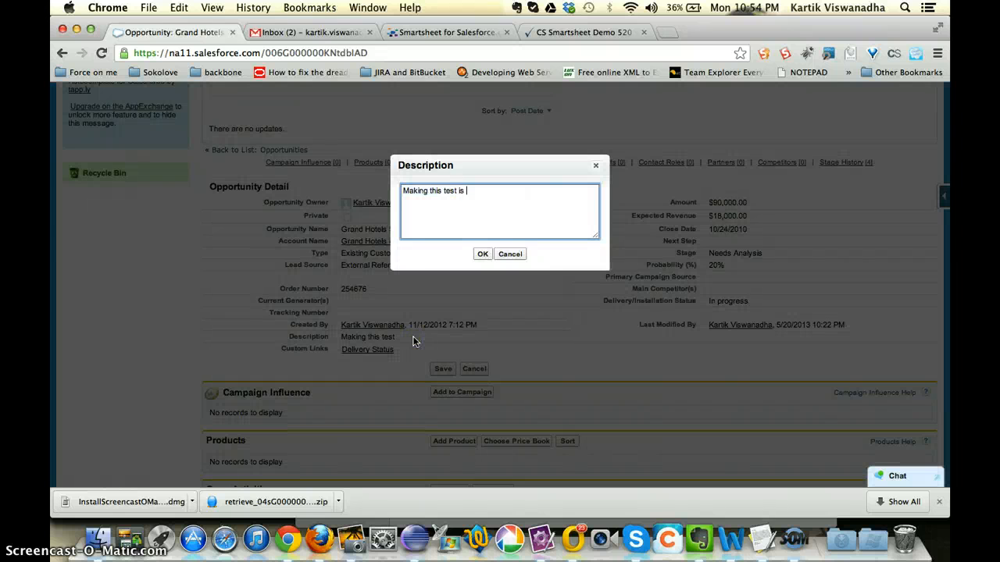
pyautogui.write('updat')
pyautogui.write('ed in Salesforce for Merge')
pyautogui.click(482, 254)
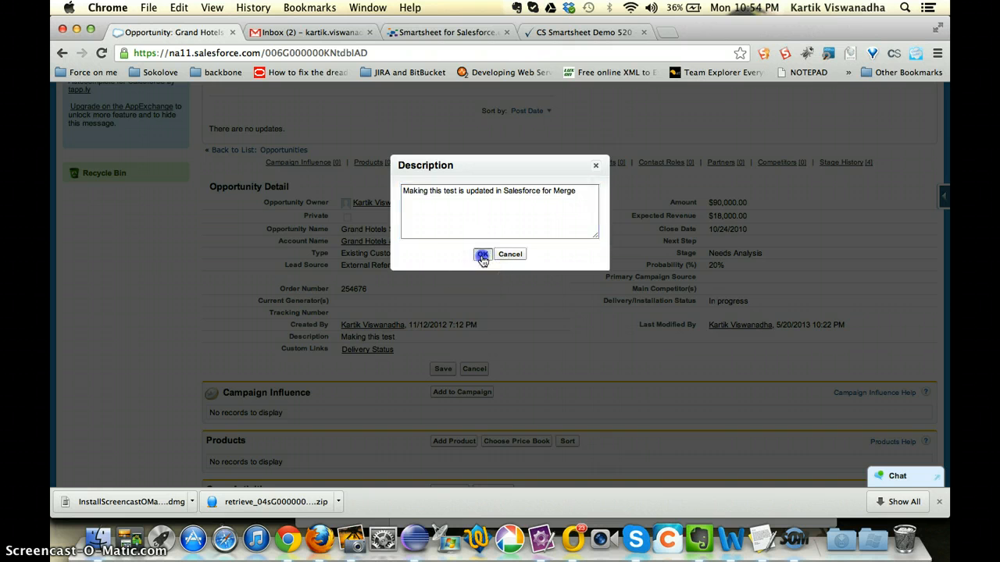
# Step: Save the Grand Hotels SLA opportunity and open the Pipeline Report page from the All Opportunities list
pyautogui.click(443, 187)
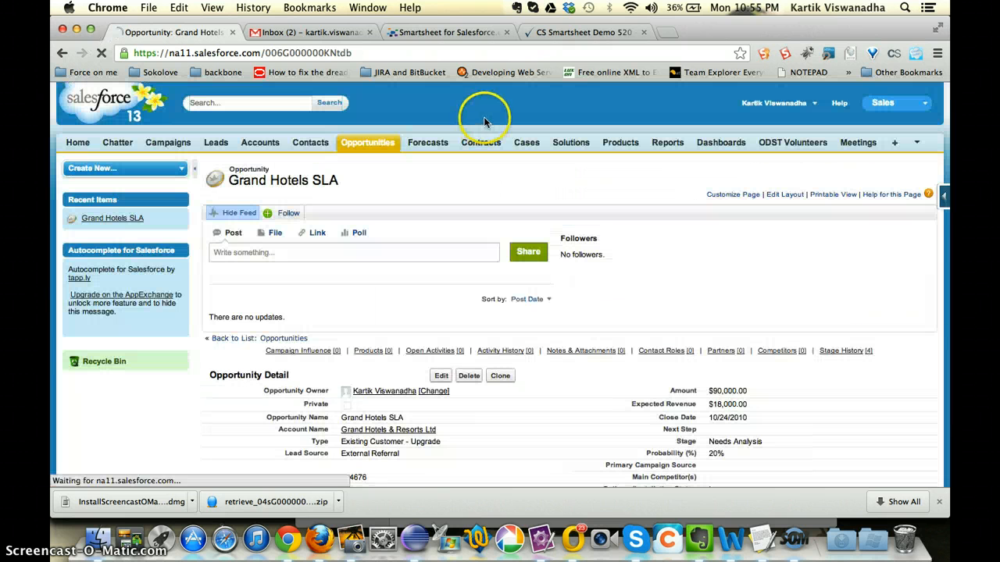
pyautogui.click(372, 143)
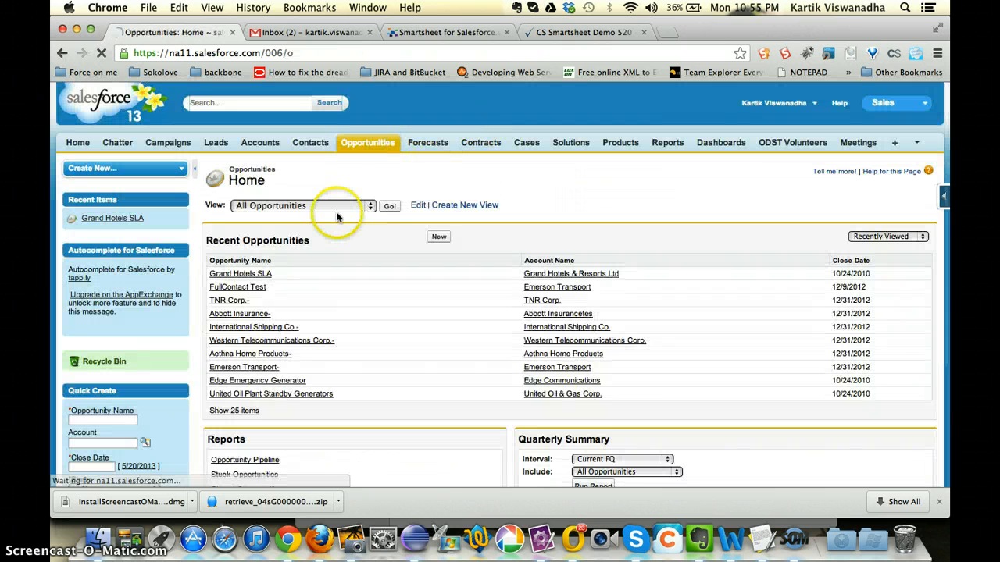
pyautogui.click(393, 205)
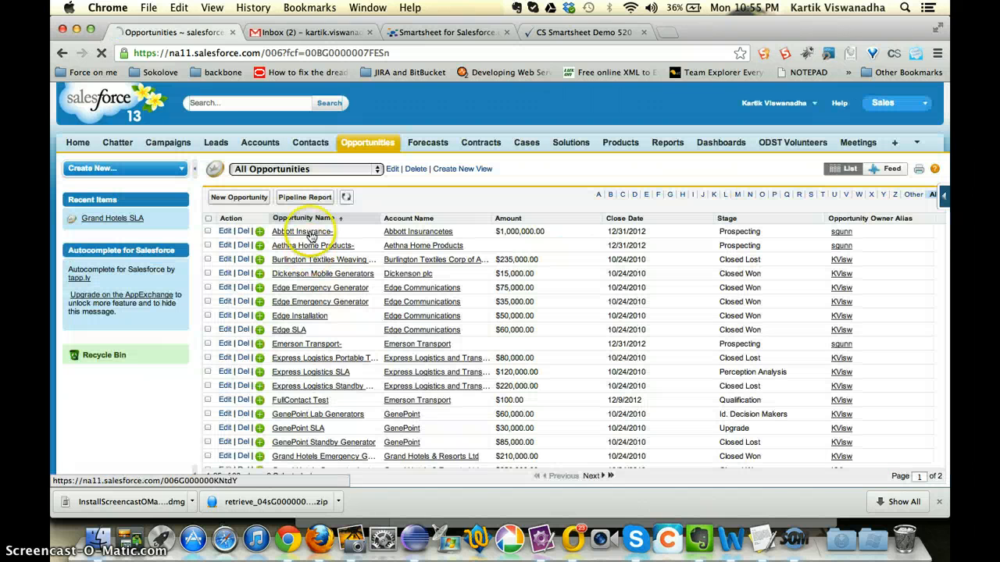
pyautogui.click(298, 196)
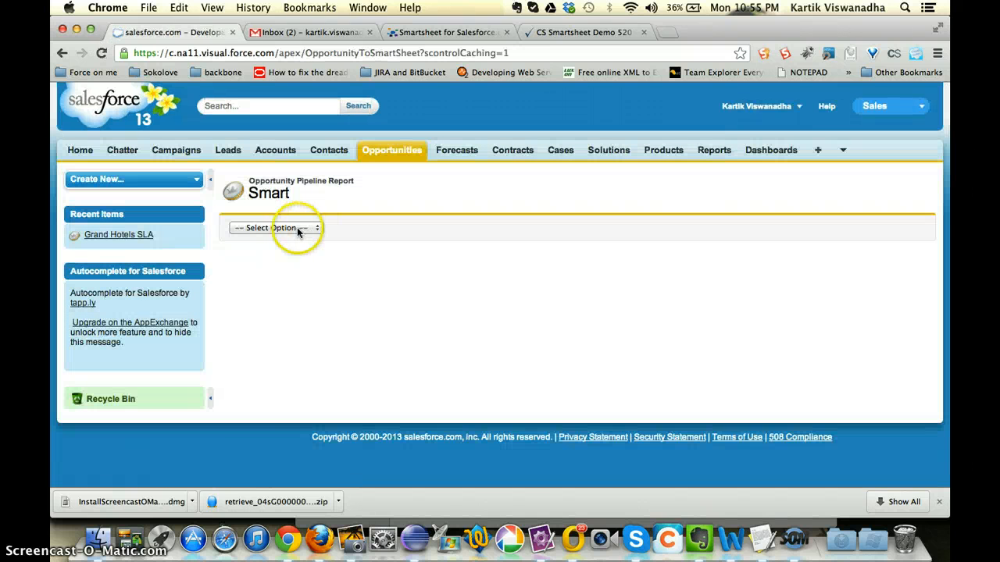
# Step: Choose the option for importing a Smartsheet into opportunities and select CS Smartsheet Demo 520 as the source sheet
pyautogui.click(296, 227)
pyautogui.click(283, 238)
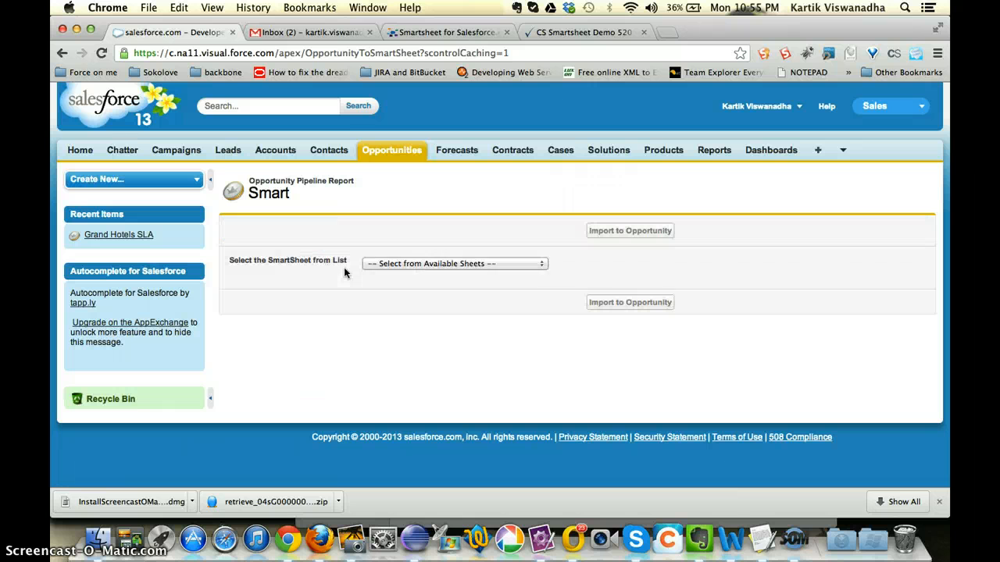
pyautogui.click(539, 265)
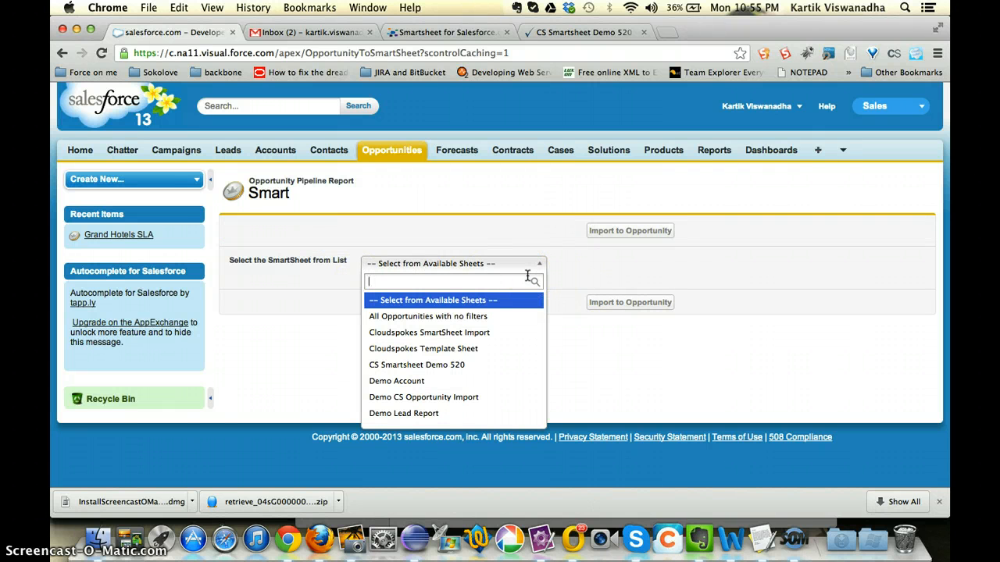
pyautogui.write('cl')
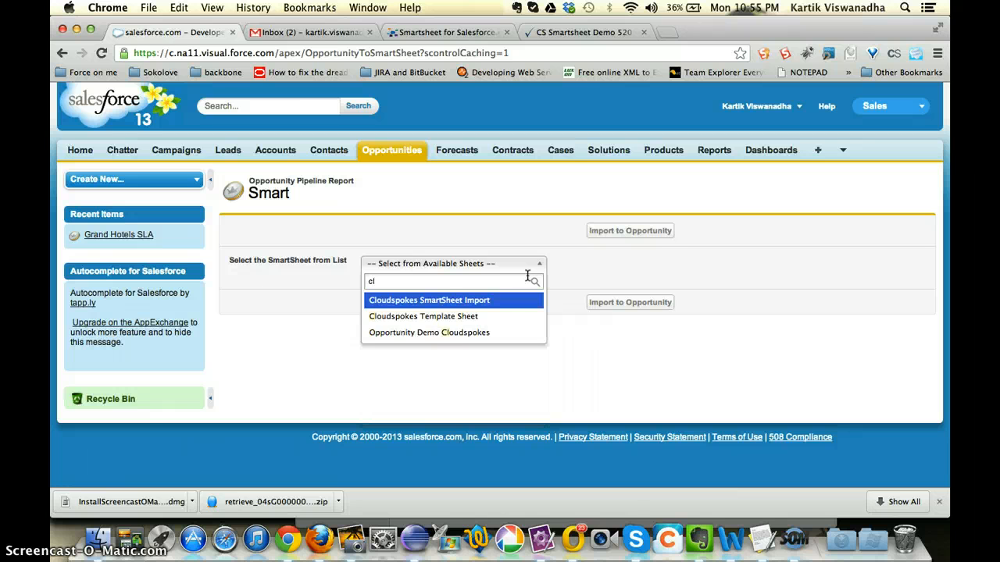
pyautogui.press('BackSpace')
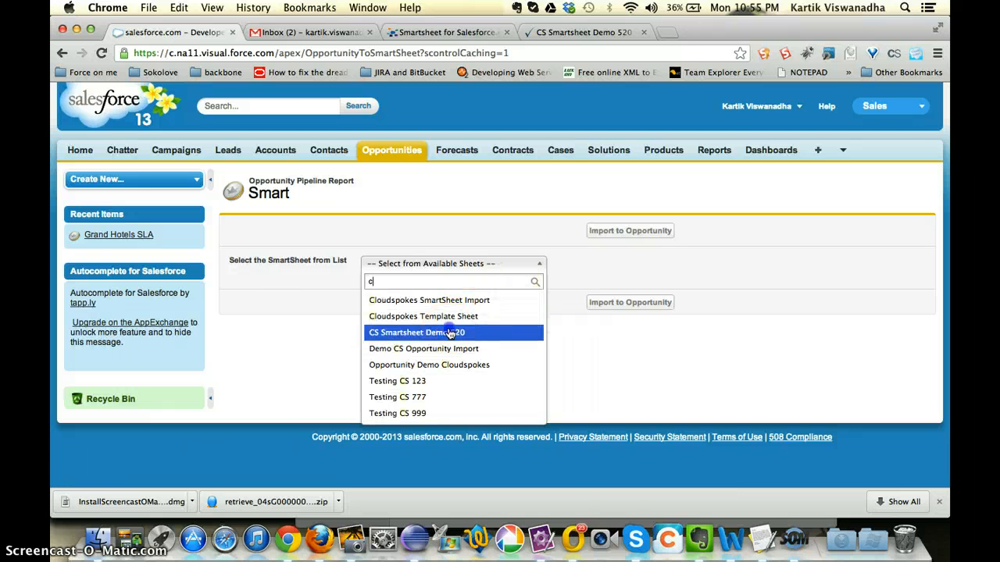
pyautogui.click(434, 331)
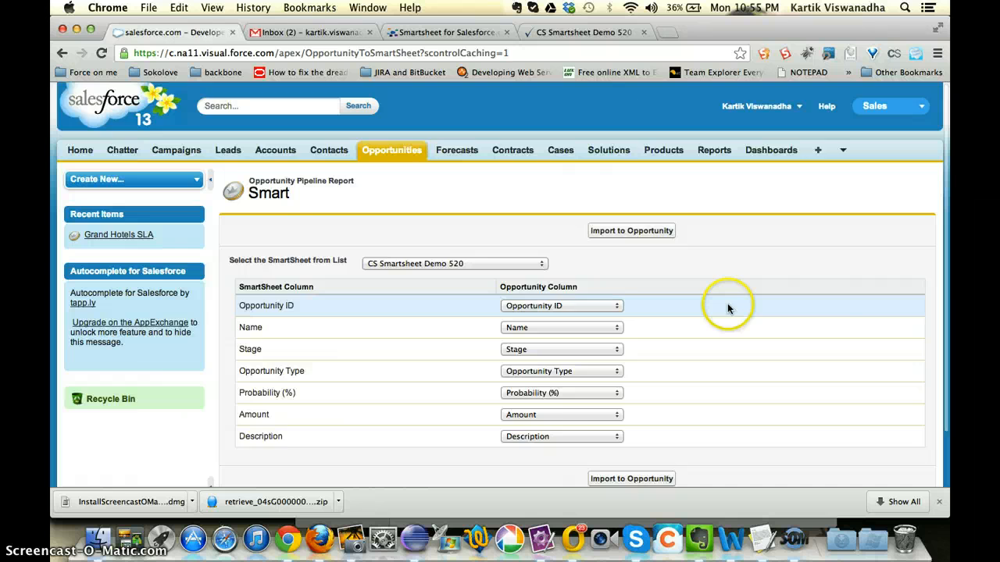
# Step: Review the column mapping between the Smartsheet and the opportunity fields and start the import to opportunities
pyautogui.scroll(-2, 727, 303)
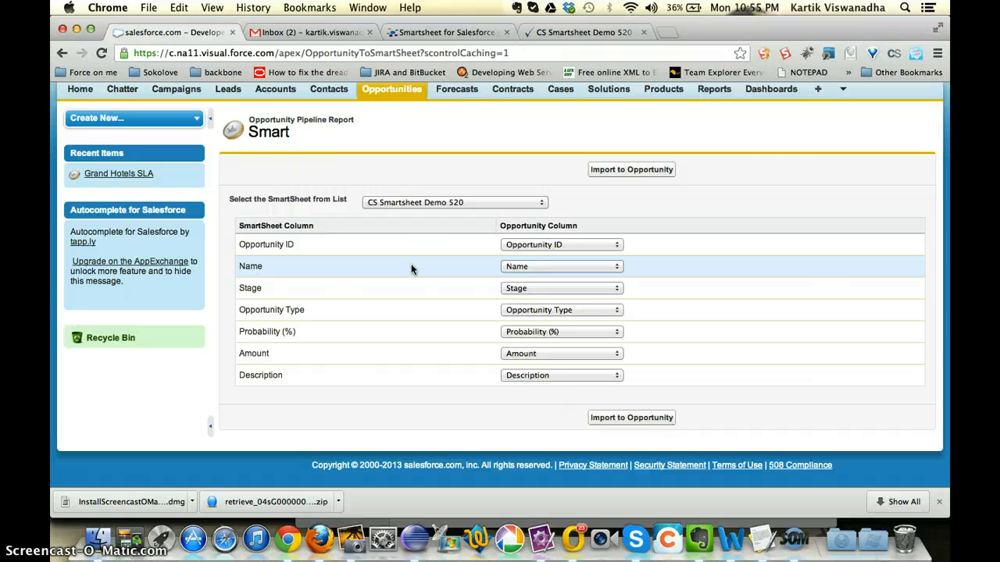
pyautogui.scroll(1, 758, 167)
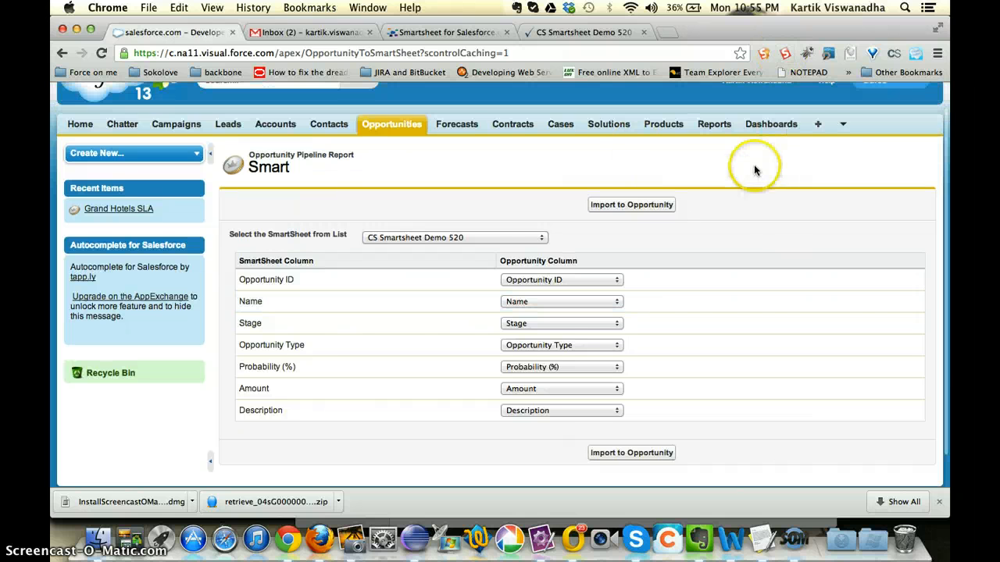
pyautogui.click(647, 205)
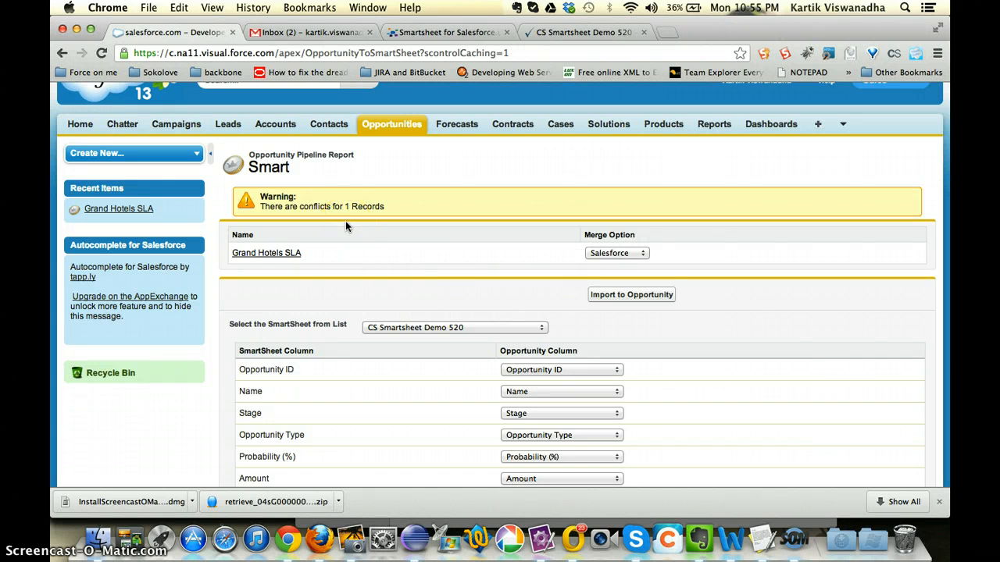
# Step: Set the merge option for the conflicting Grand Hotels SLA record to SmartSheet and run the import again
pyautogui.click(612, 254)
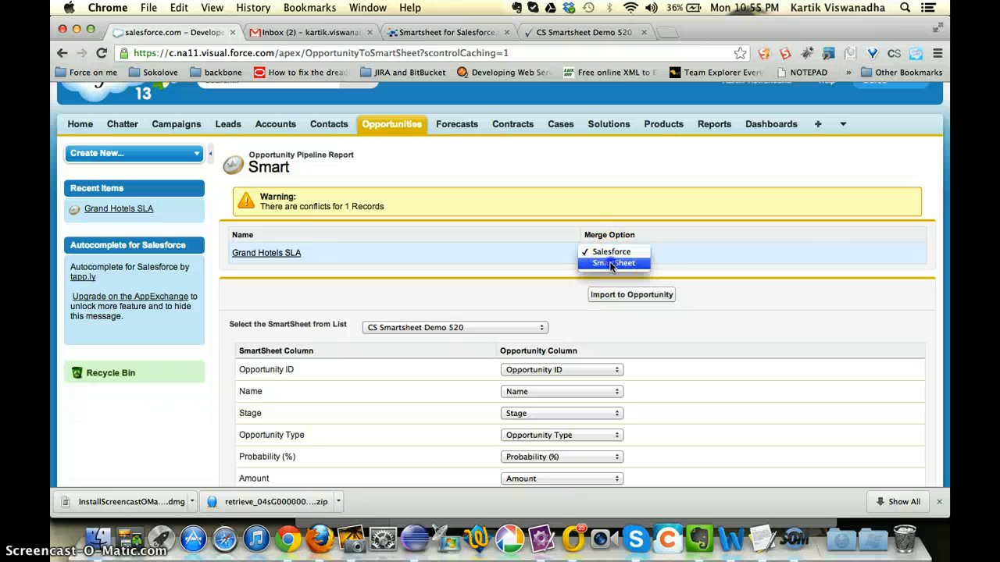
pyautogui.click(613, 263)
pyautogui.click(616, 294)
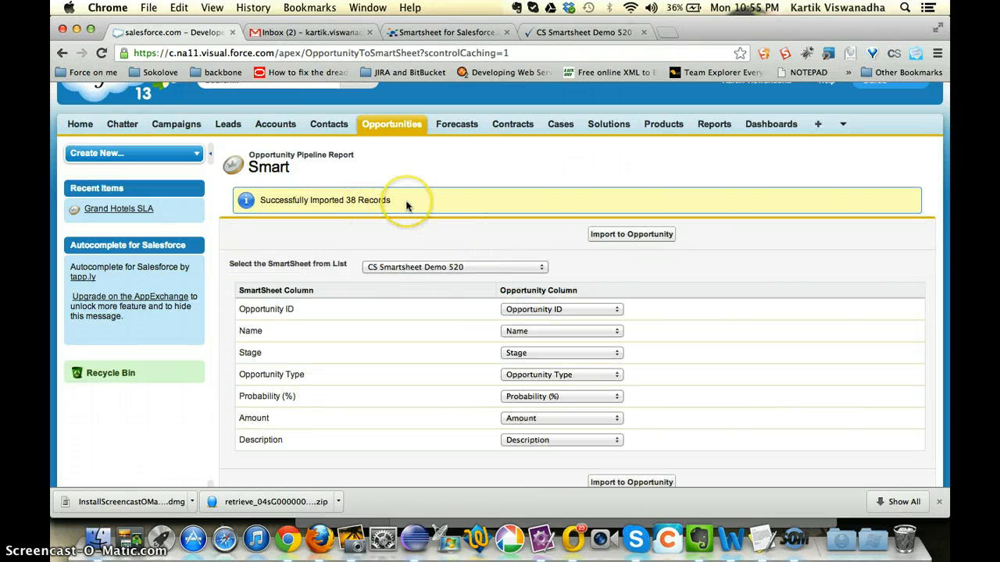
# Step: Copy the Grand Hotels SLA ID from the Smartsheet, reopen that Salesforce record through the URL and check its Description
pyautogui.click(582, 32)
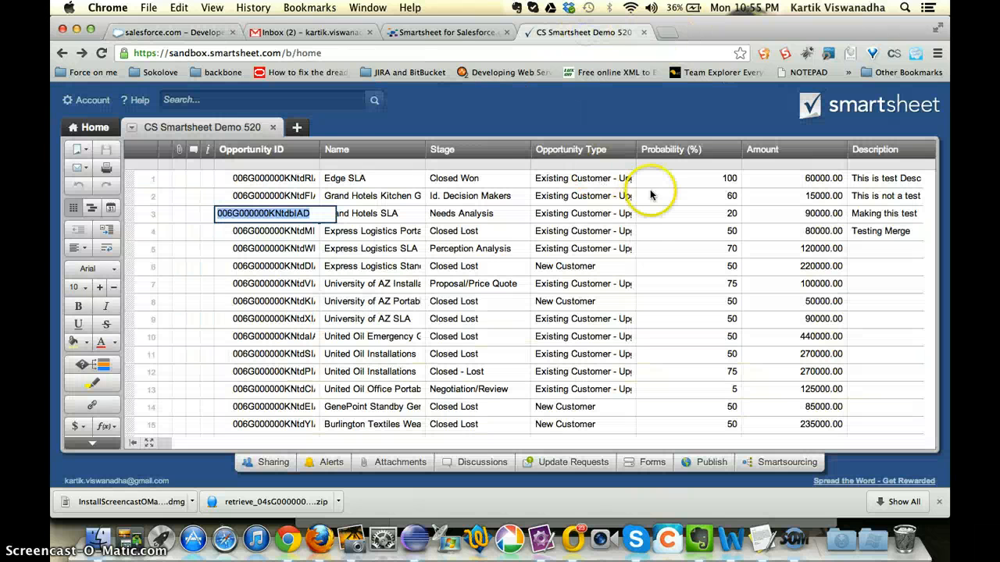
pyautogui.click(160, 32)
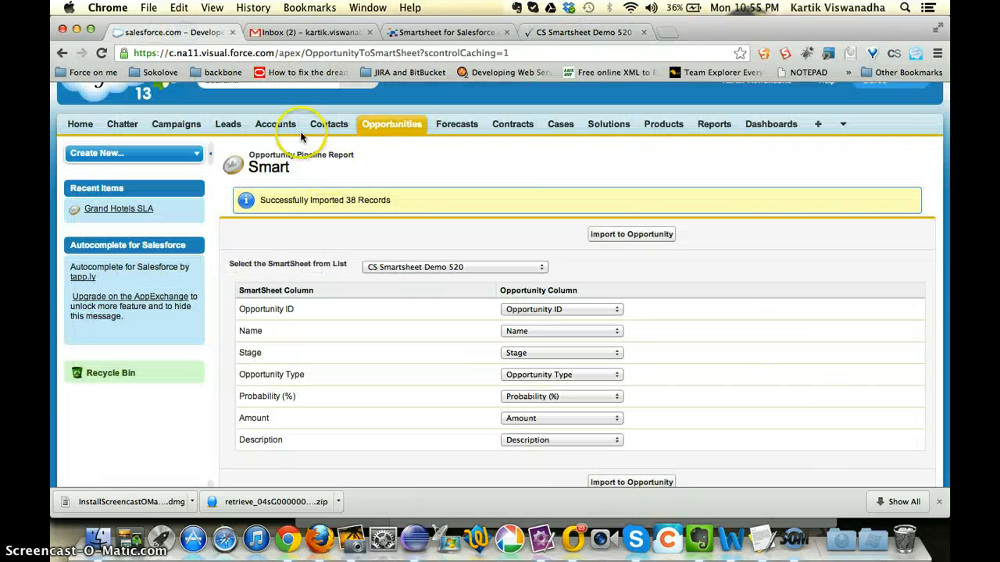
pyautogui.click(625, 31)
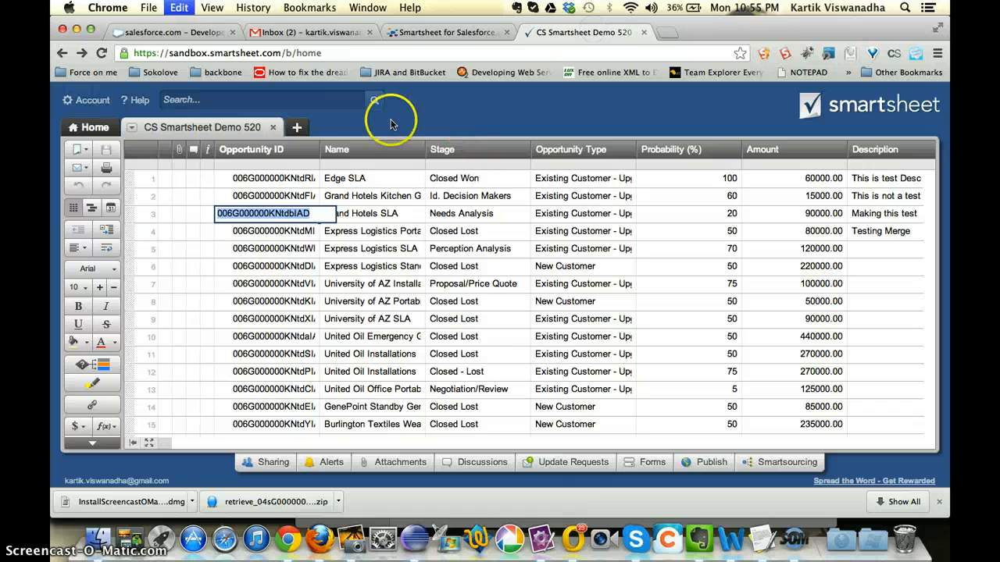
pyautogui.click(166, 32)
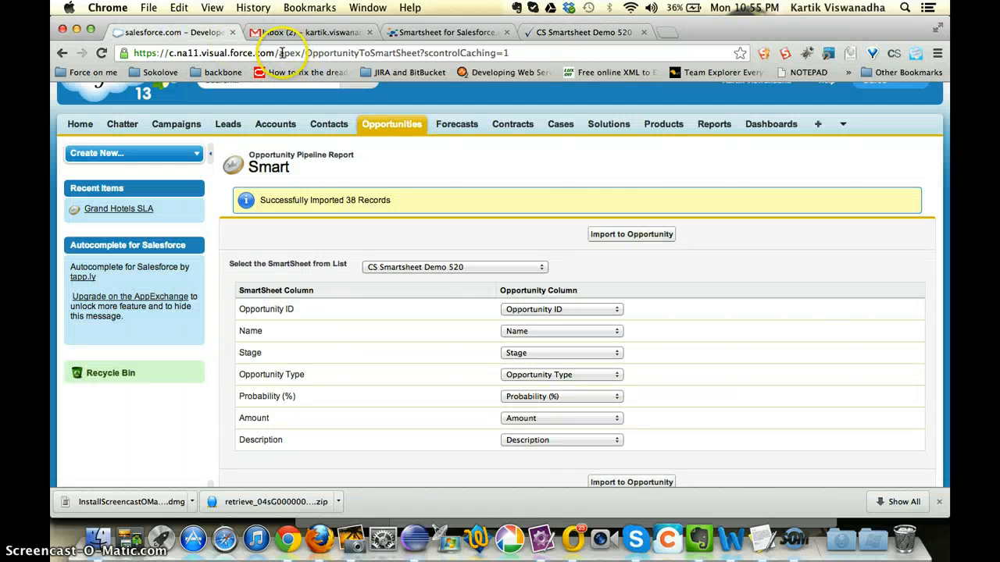
pyautogui.moveTo(279, 54); pyautogui.dragTo(596, 70)
pyautogui.write('006G000000KNtdbIAD')
pyautogui.press('Return')
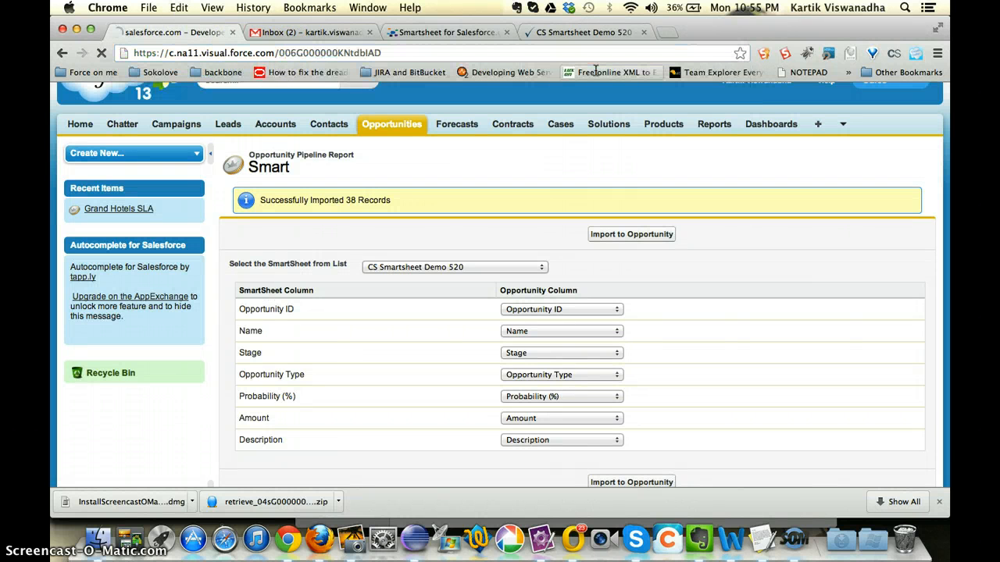
pyautogui.scroll(-5, 525, 262)
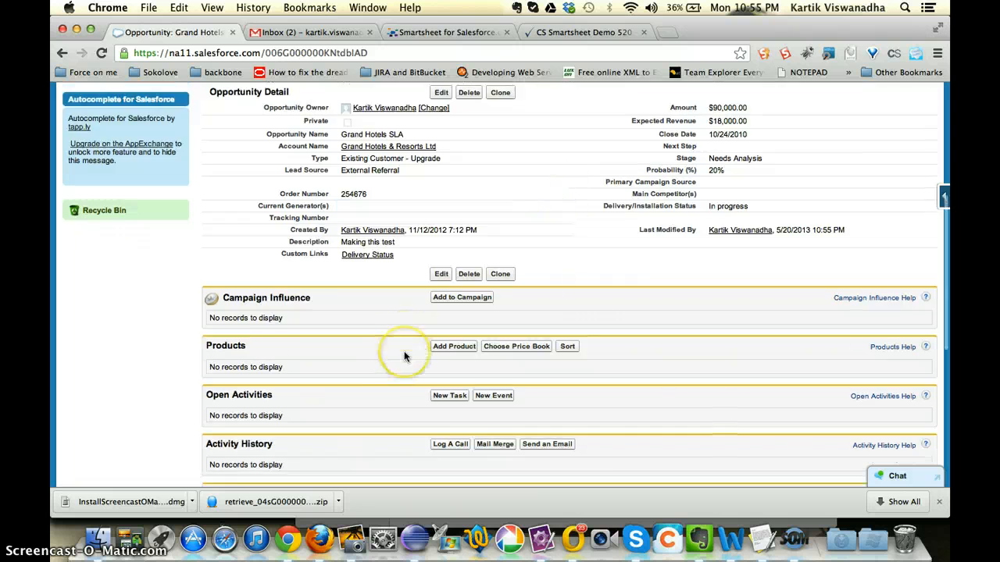
pyautogui.scroll(-5, 402, 352)
pyautogui.scroll(-3, 404, 356)
pyautogui.scroll(10, 404, 357)
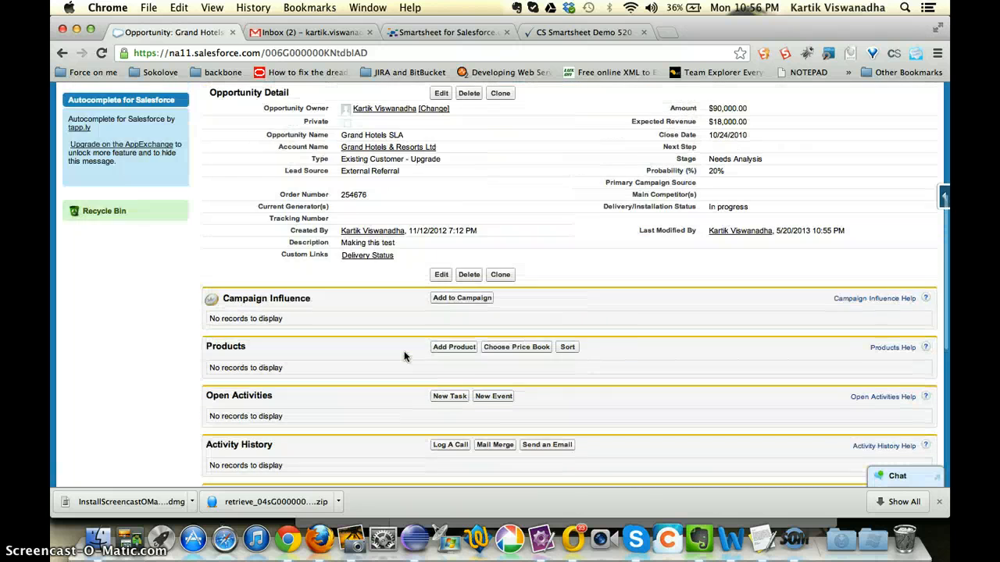
pyautogui.scroll(2, 404, 355)
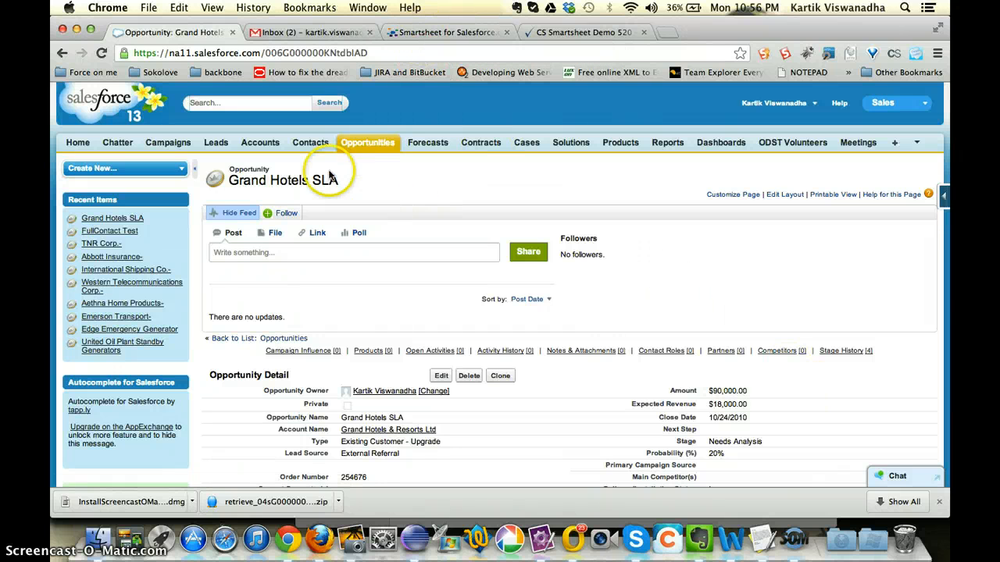
# Step: Open the All Opportunities list in Salesforce and switch to the CloudSpokes challenge page for Smartsheet for Salesforce
pyautogui.click(368, 144)
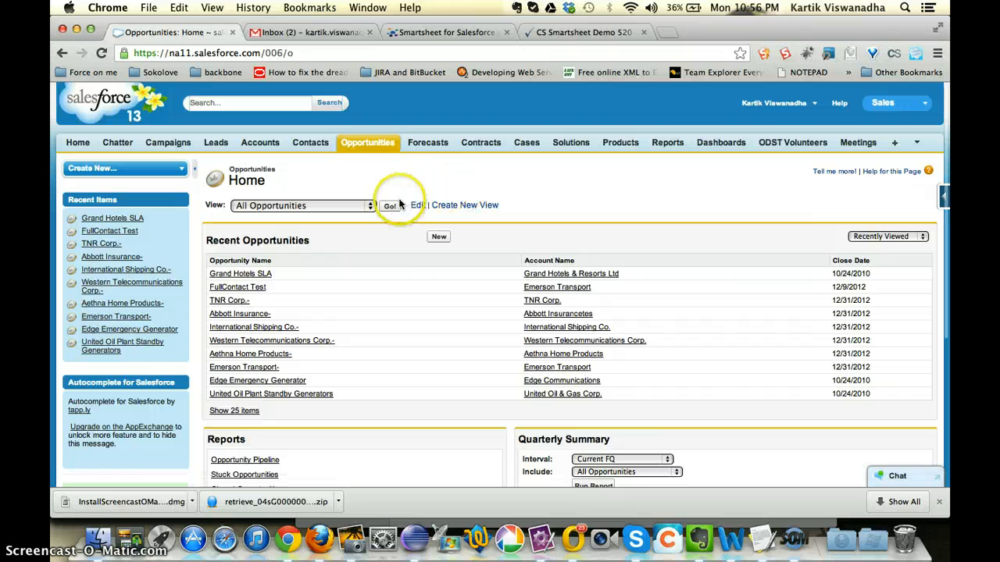
pyautogui.click(391, 205)
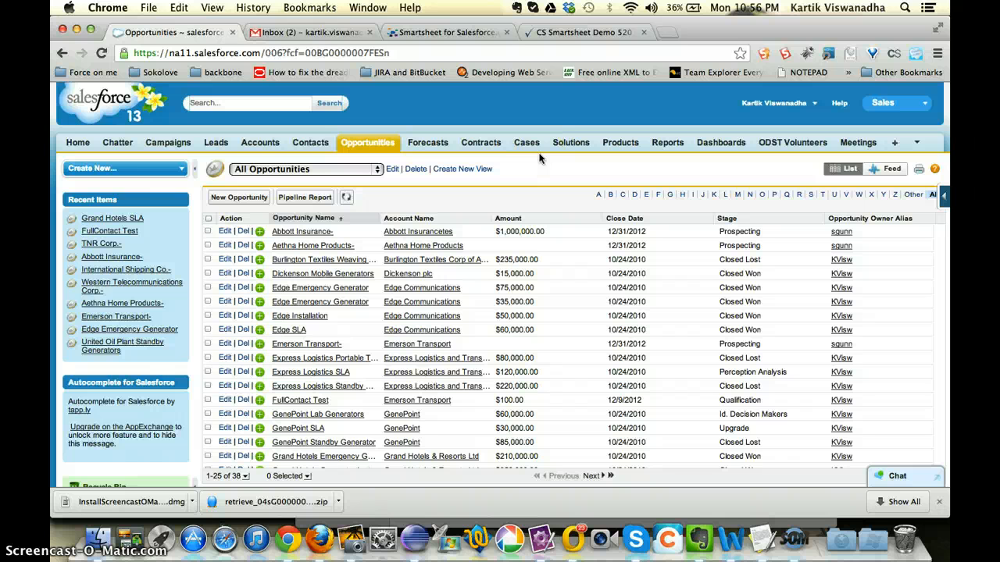
pyautogui.click(570, 32)
pyautogui.click(441, 32)
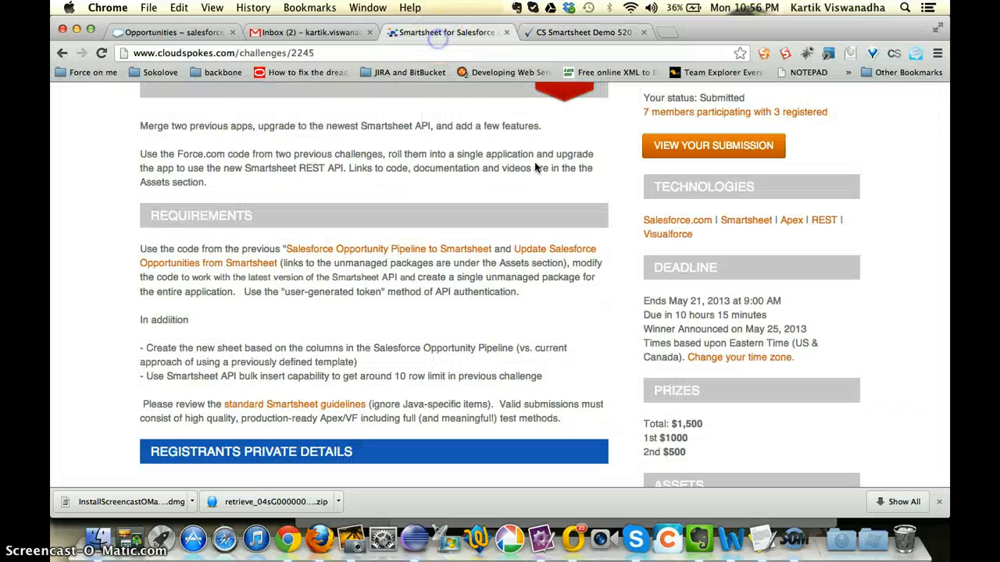